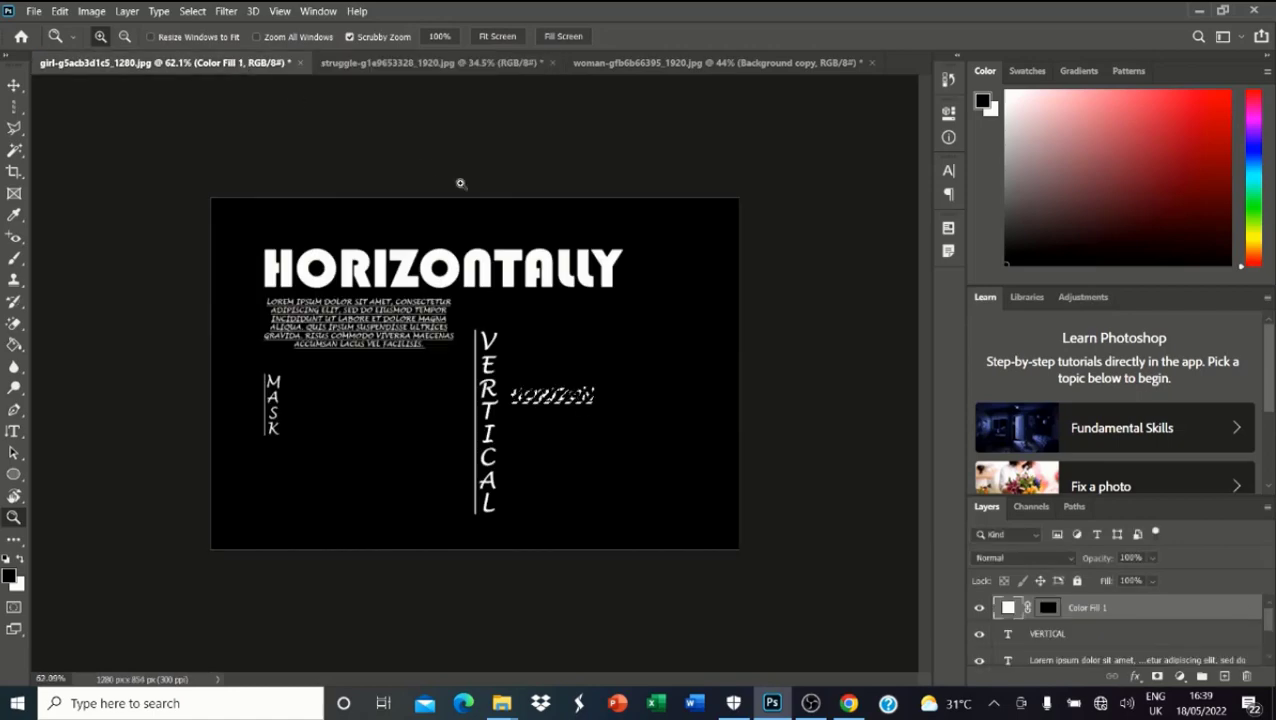
Add a new layer above Color Fill 1 in the girl-g5acb3d1c5_1280.jpg document
{"action": "left_click", "coordinate": [14, 85]}
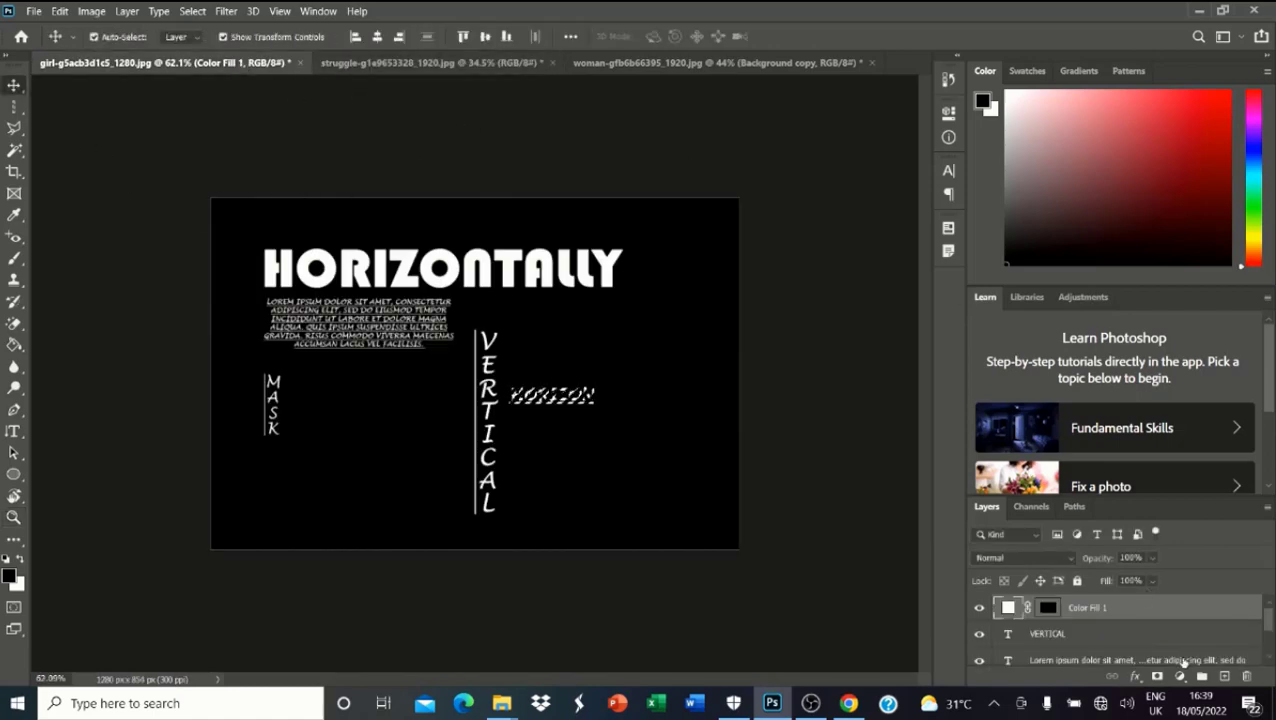
{"action": "left_click", "coordinate": [1224, 676]}
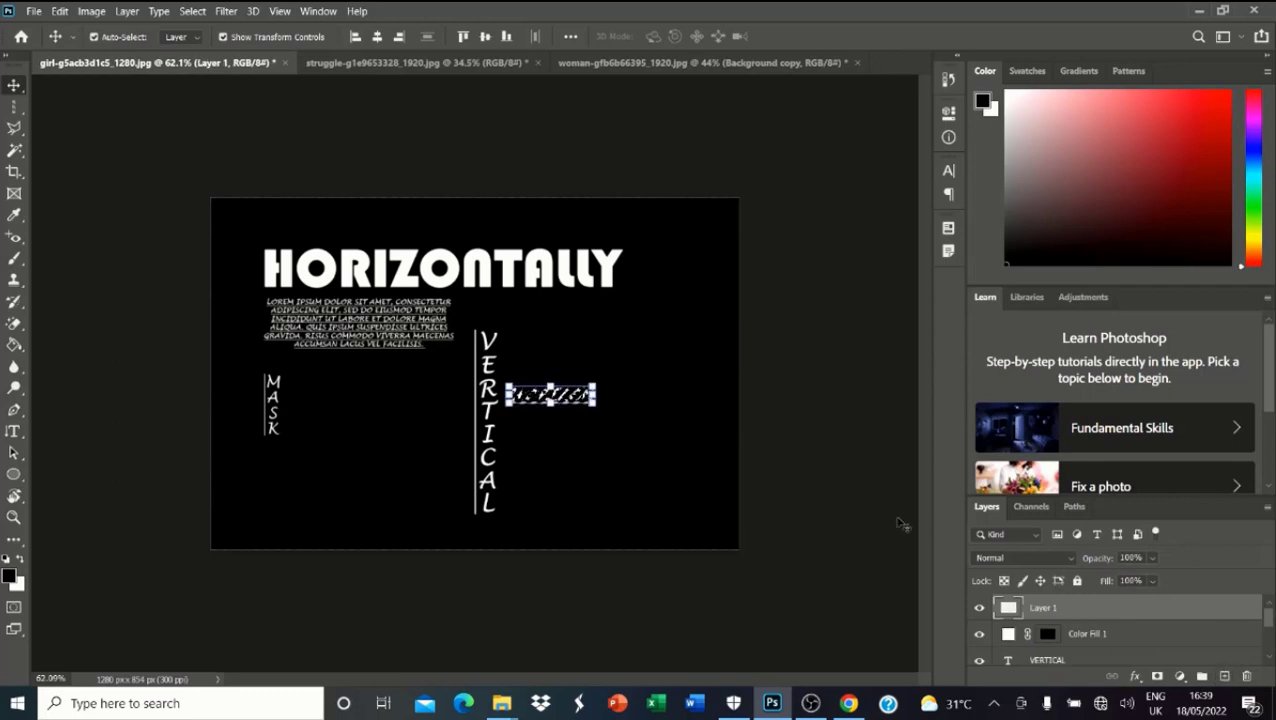
Switch to the struggle-g1e9653328_1920.jpg document and fill its Background layer with the white background colour
{"action": "left_click", "coordinate": [755, 63]}
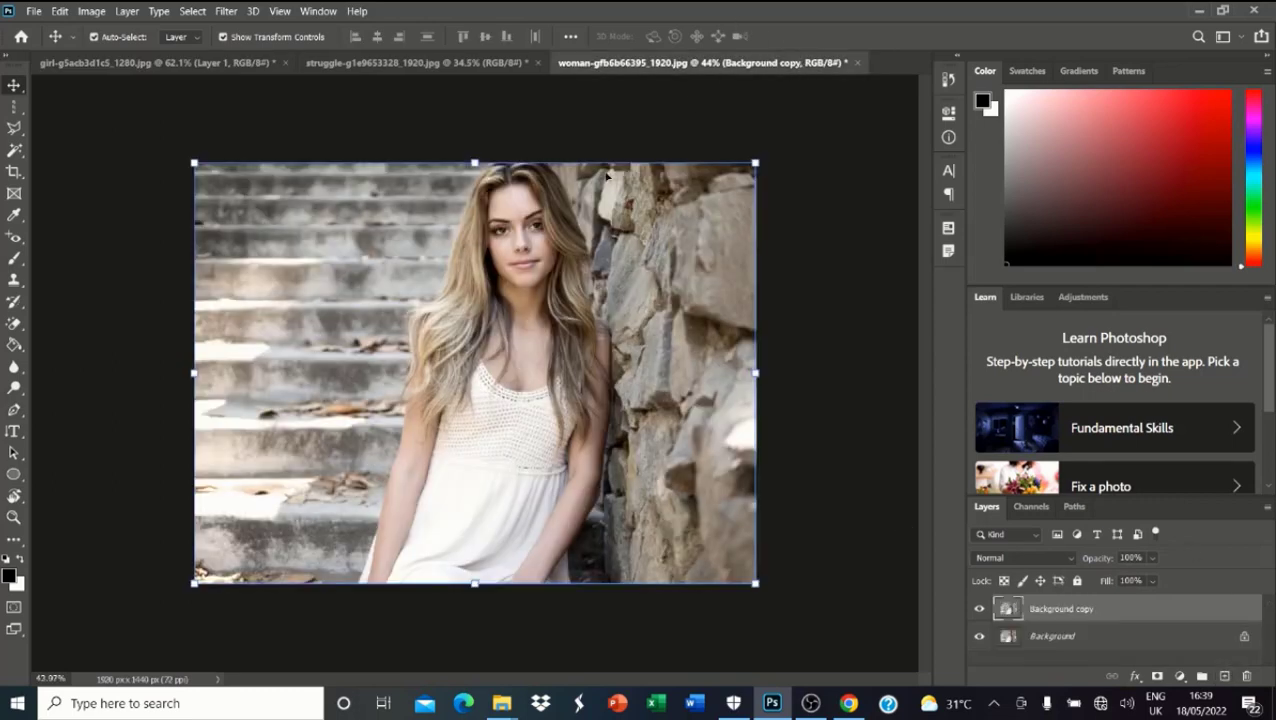
{"action": "left_click", "coordinate": [415, 63]}
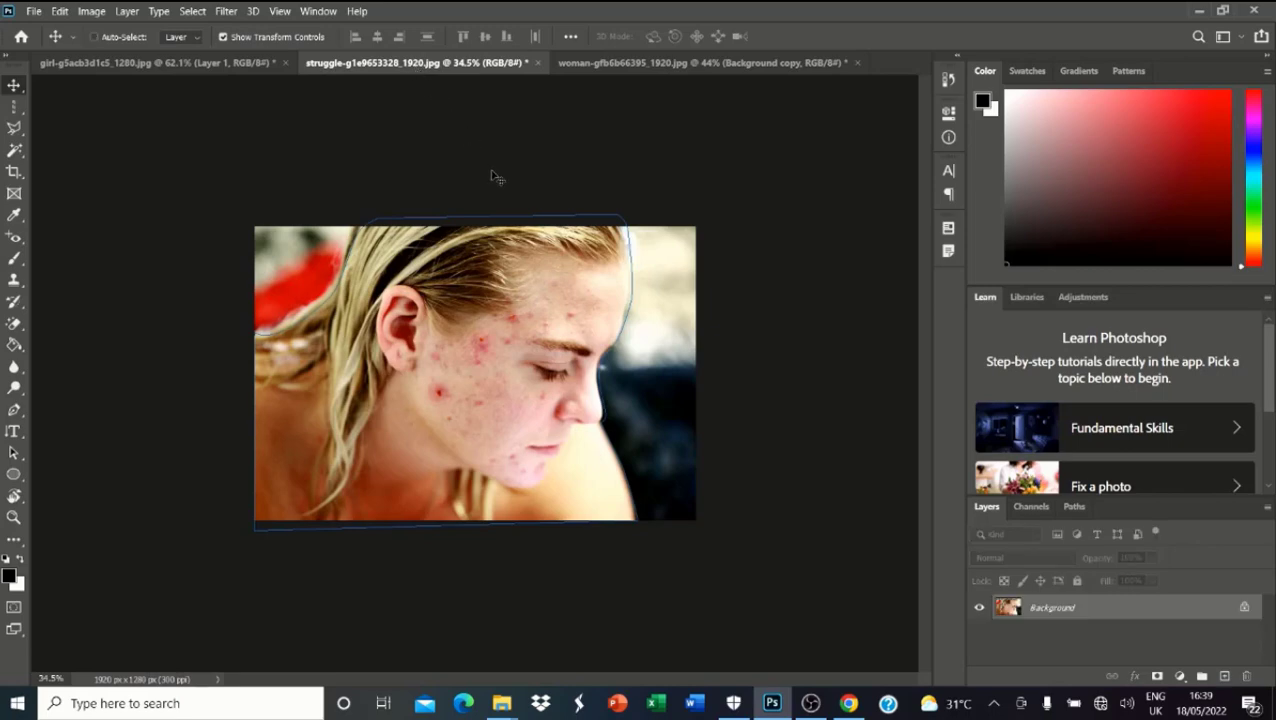
{"action": "key", "text": "ctrl+BackSpace"}
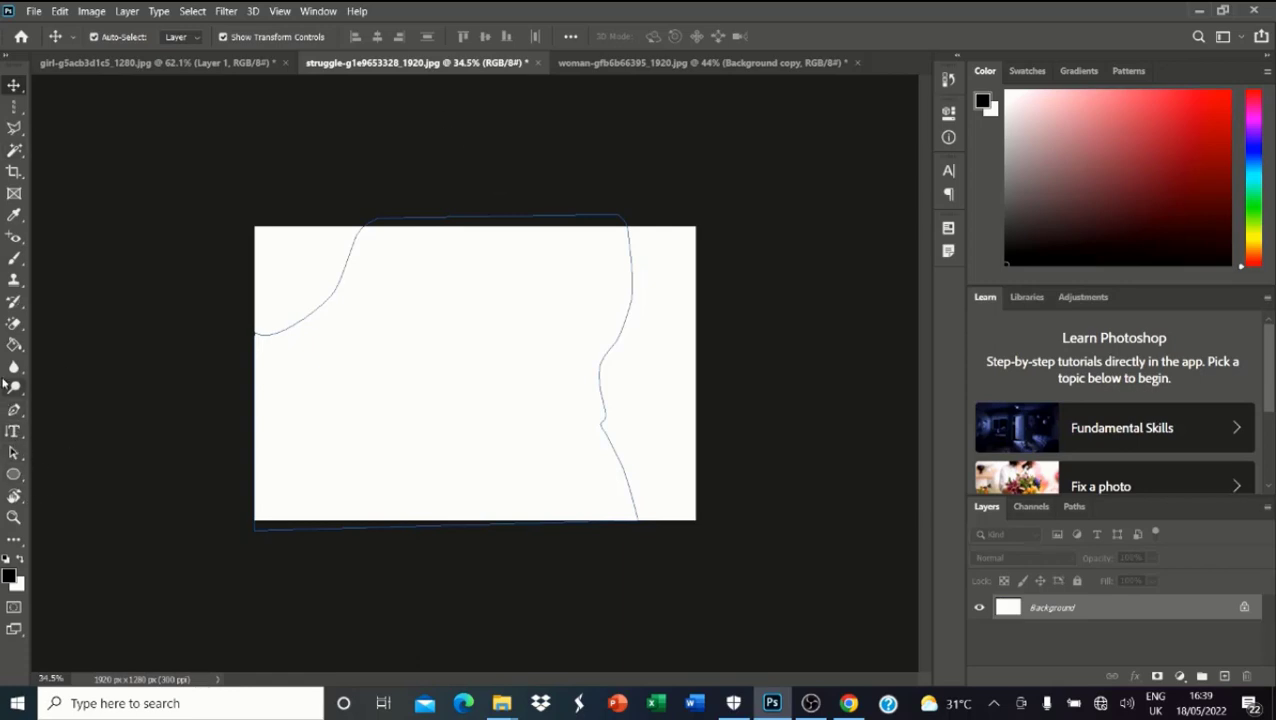
Delete the leftover pen path from the white canvas
{"action": "left_click", "coordinate": [14, 410]}
{"action": "right_click", "coordinate": [14, 410]}
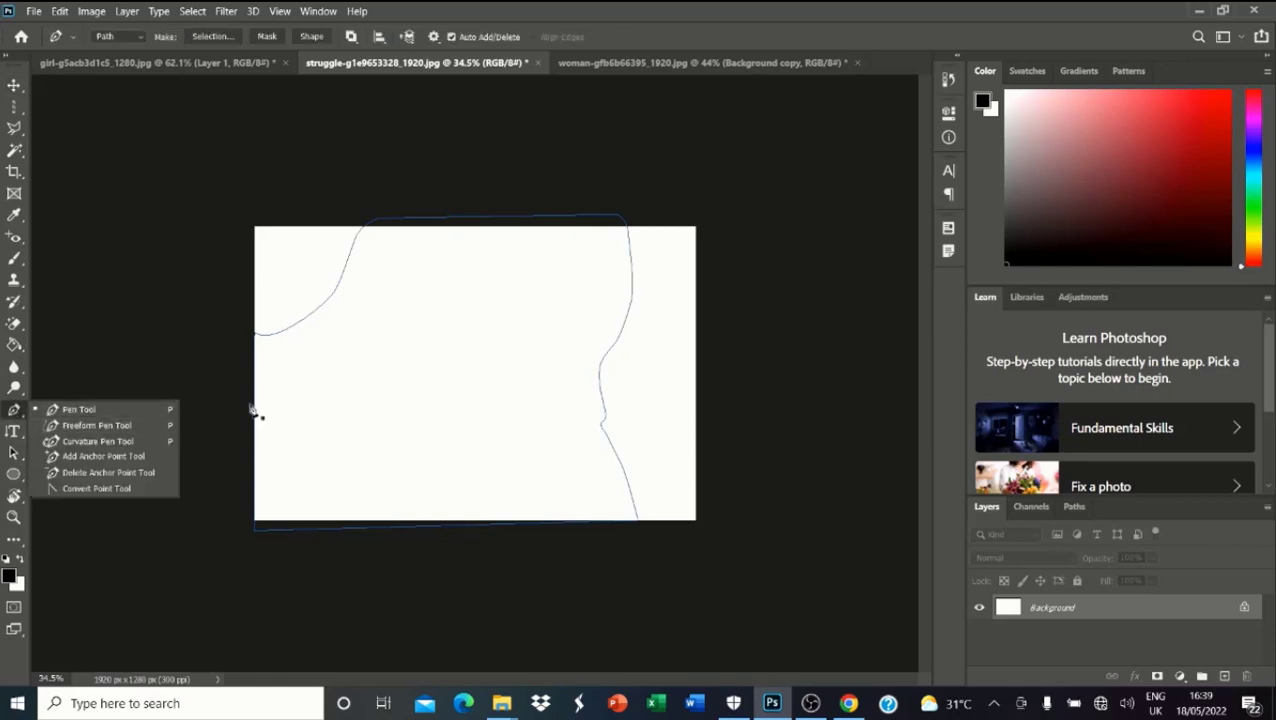
{"action": "left_click", "coordinate": [86, 410]}
{"action": "right_click", "coordinate": [512, 372]}
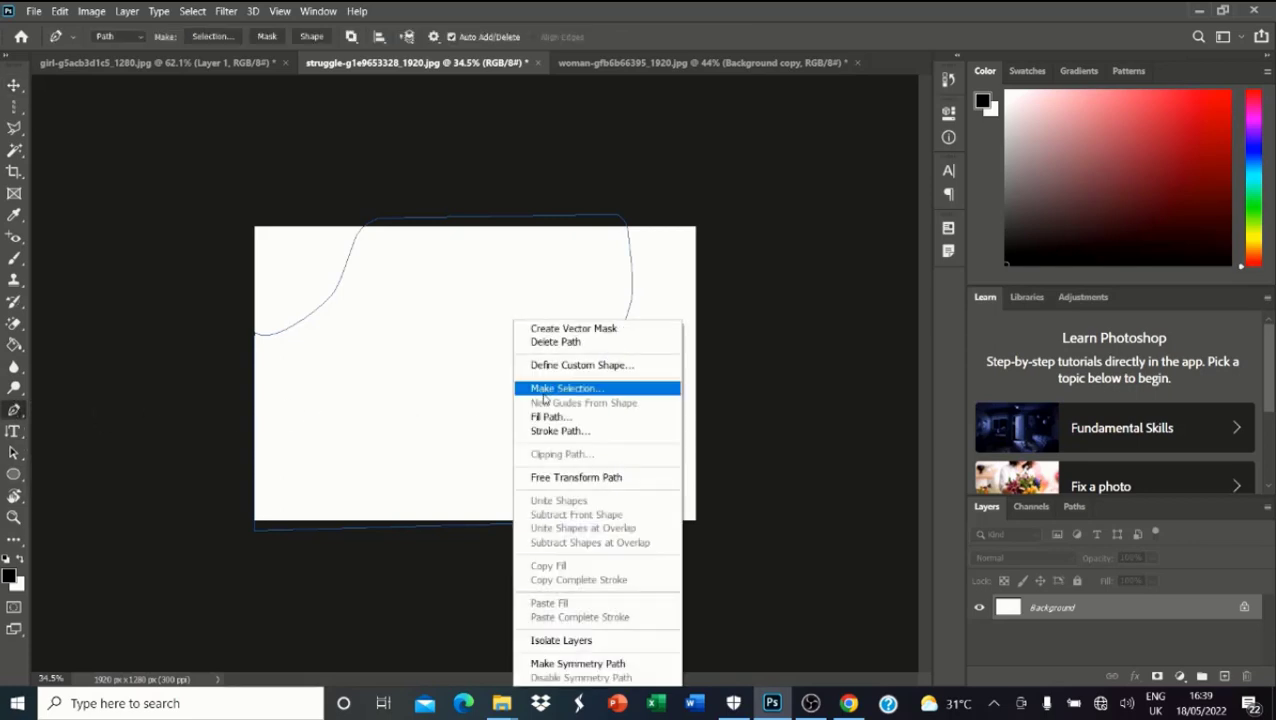
{"action": "left_click", "coordinate": [553, 343]}
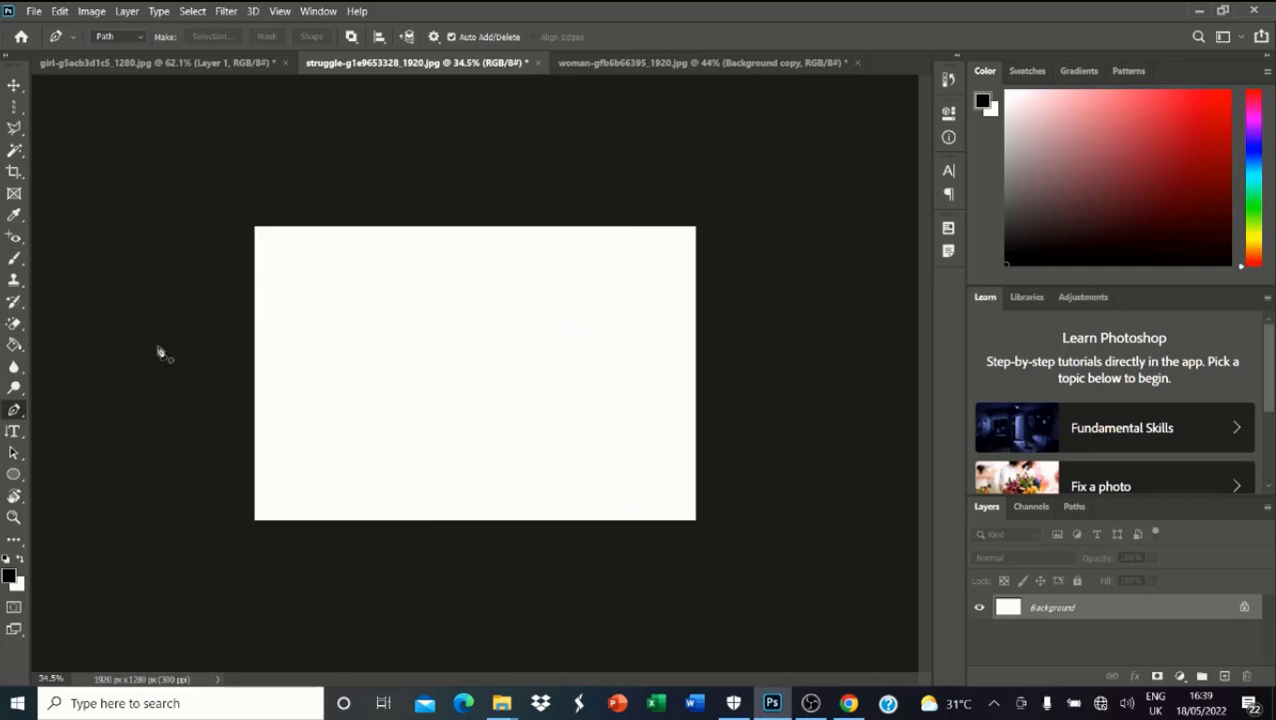
Draw a black rectangle about 357 × 309 px near the canvas's upper-left corner
{"action": "left_click", "coordinate": [15, 477]}
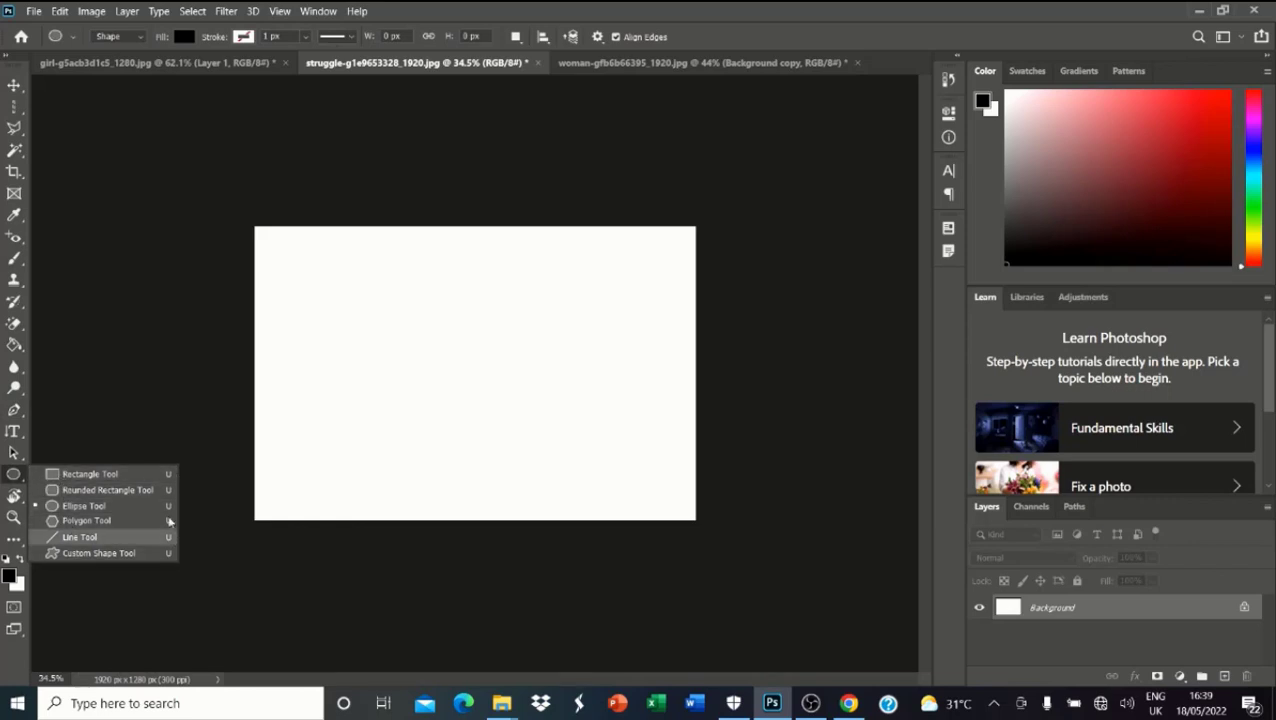
{"action": "left_click", "coordinate": [90, 474]}
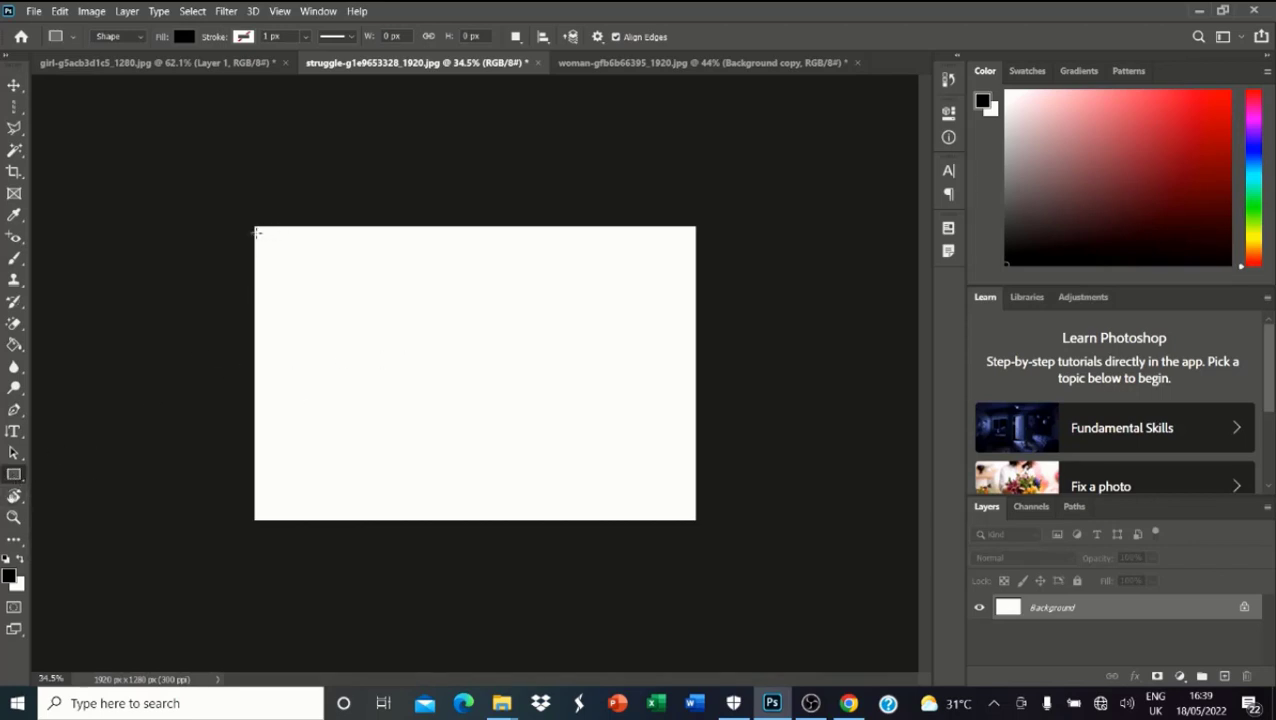
{"action": "left_click_drag", "start_coordinate": [265, 232], "coordinate": [348, 303]}
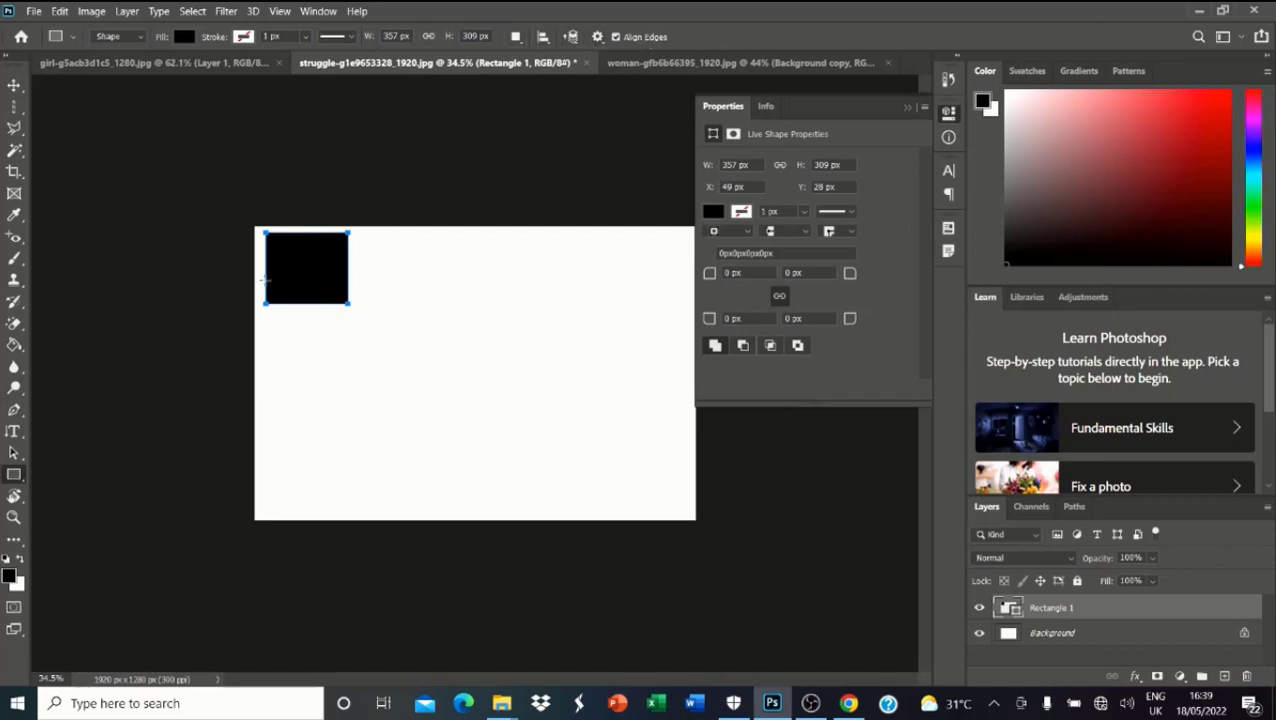
Round all four corners of the rectangle with a 50 px radius
{"action": "left_click", "coordinate": [738, 272]}
{"action": "left_click", "coordinate": [812, 272]}
{"action": "left_click", "coordinate": [755, 272]}
{"action": "key", "text": "Return"}
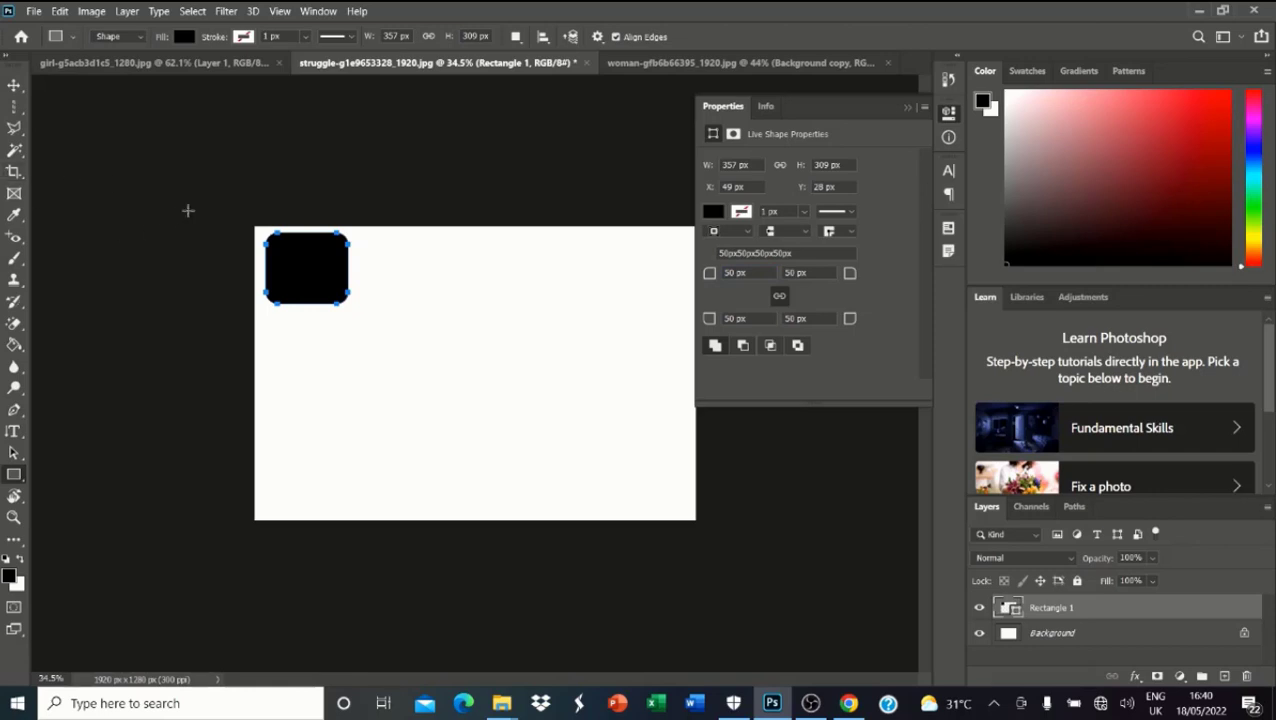
Draw a black rounded rectangle about 340 × 325 px with 10 px corners to the right of the first rectangle
{"action": "scroll", "coordinate": [188, 210], "scroll_direction": "up", "scroll_amount": 4}
{"action": "scroll", "coordinate": [190, 225], "scroll_direction": "down", "scroll_amount": 2}
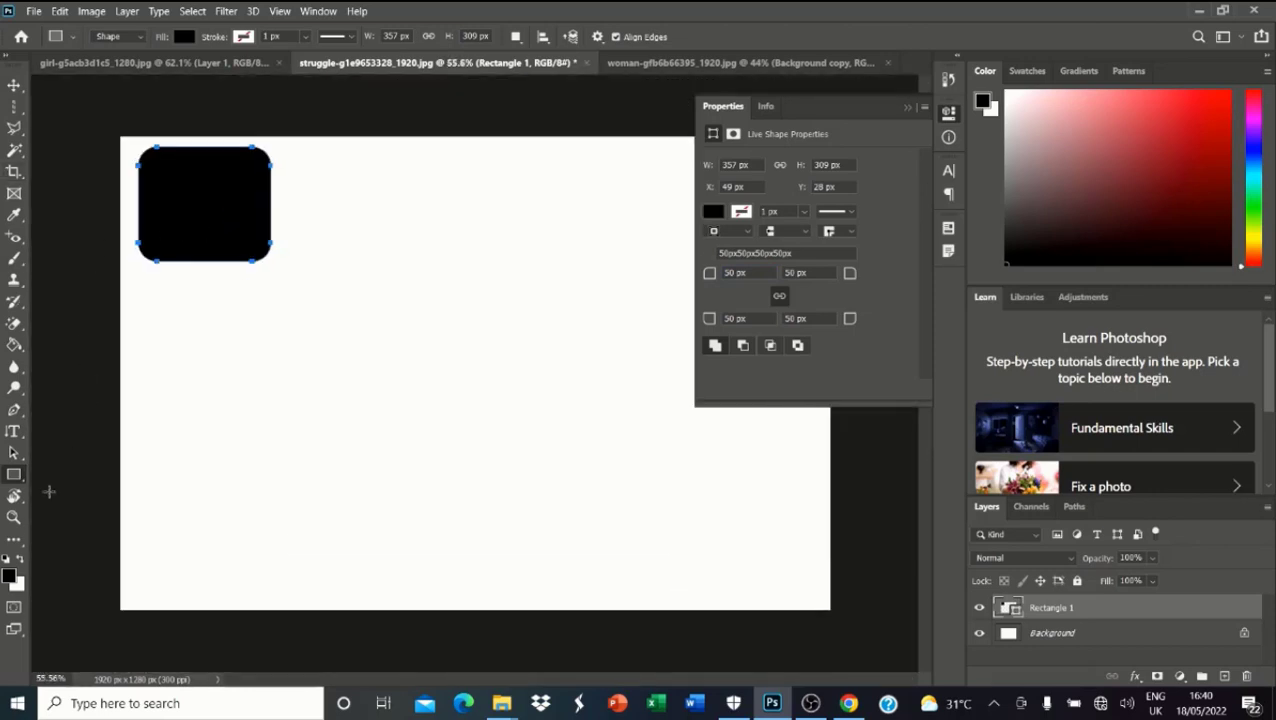
{"action": "right_click", "coordinate": [15, 476]}
{"action": "left_click", "coordinate": [84, 486]}
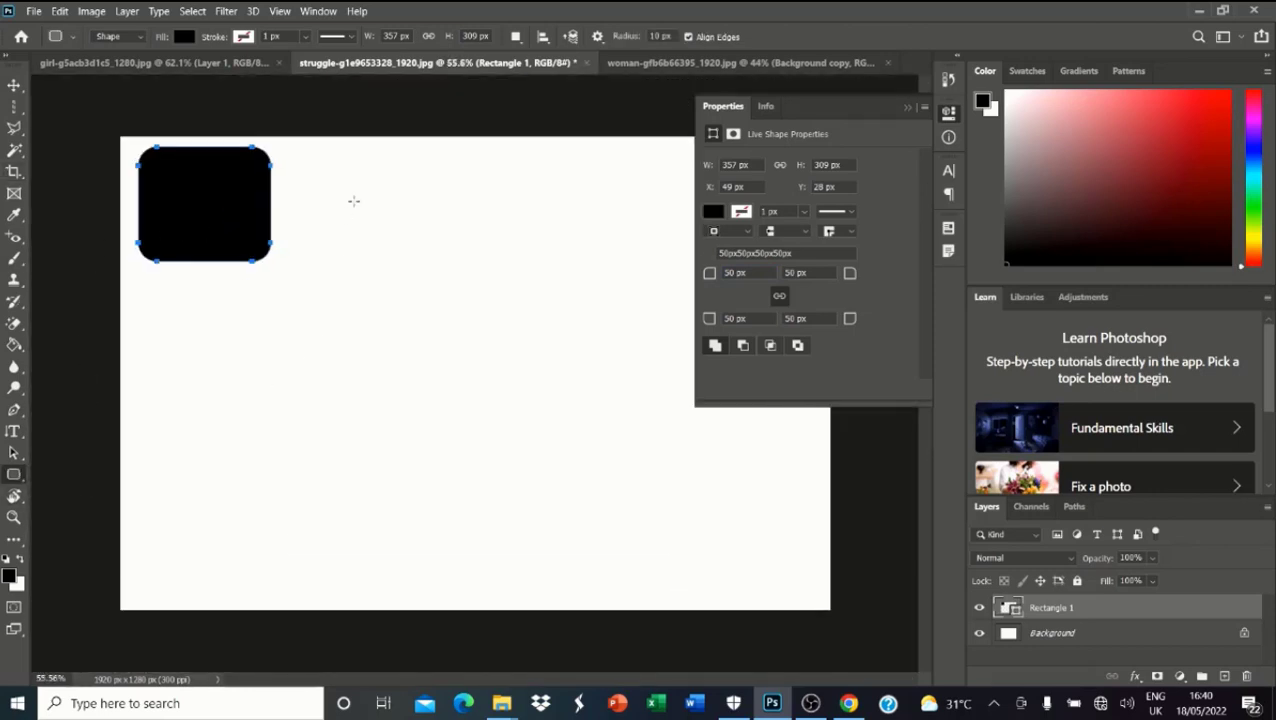
{"action": "left_click_drag", "start_coordinate": [313, 162], "coordinate": [438, 285]}
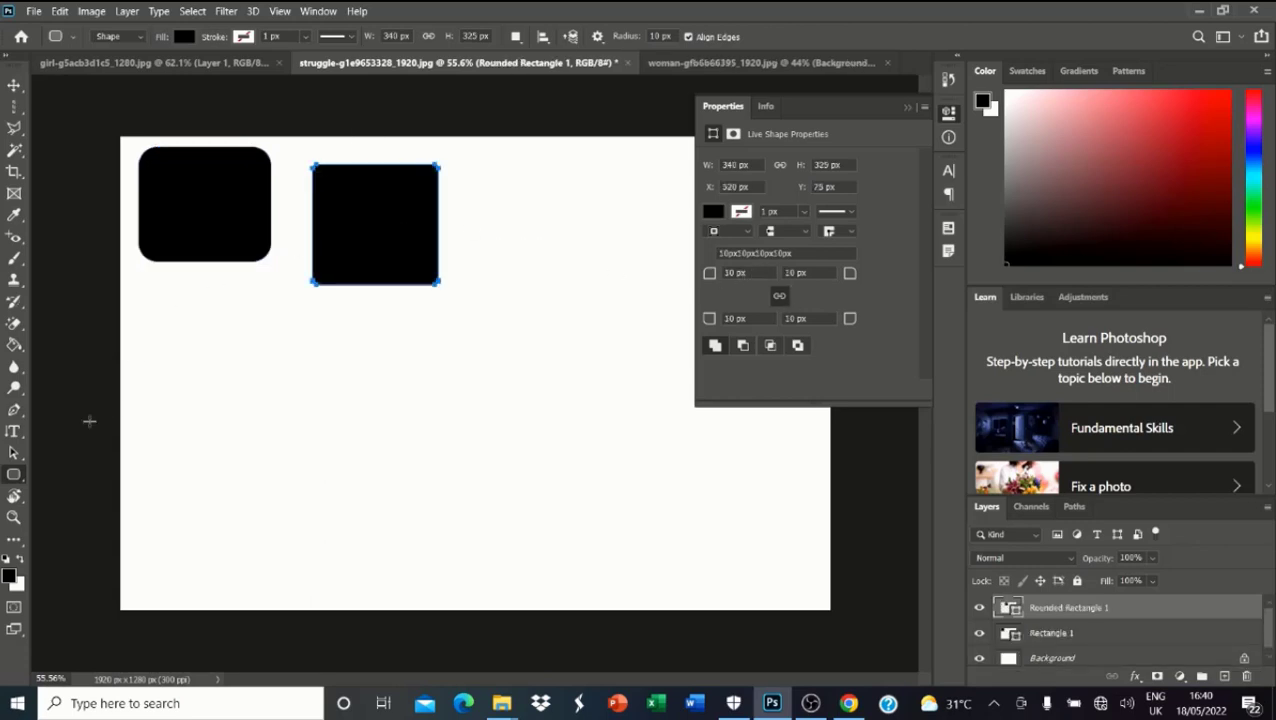
Draw a black ellipse about 277 × 320 px below the first rectangle
{"action": "right_click", "coordinate": [15, 476]}
{"action": "left_click", "coordinate": [60, 504]}
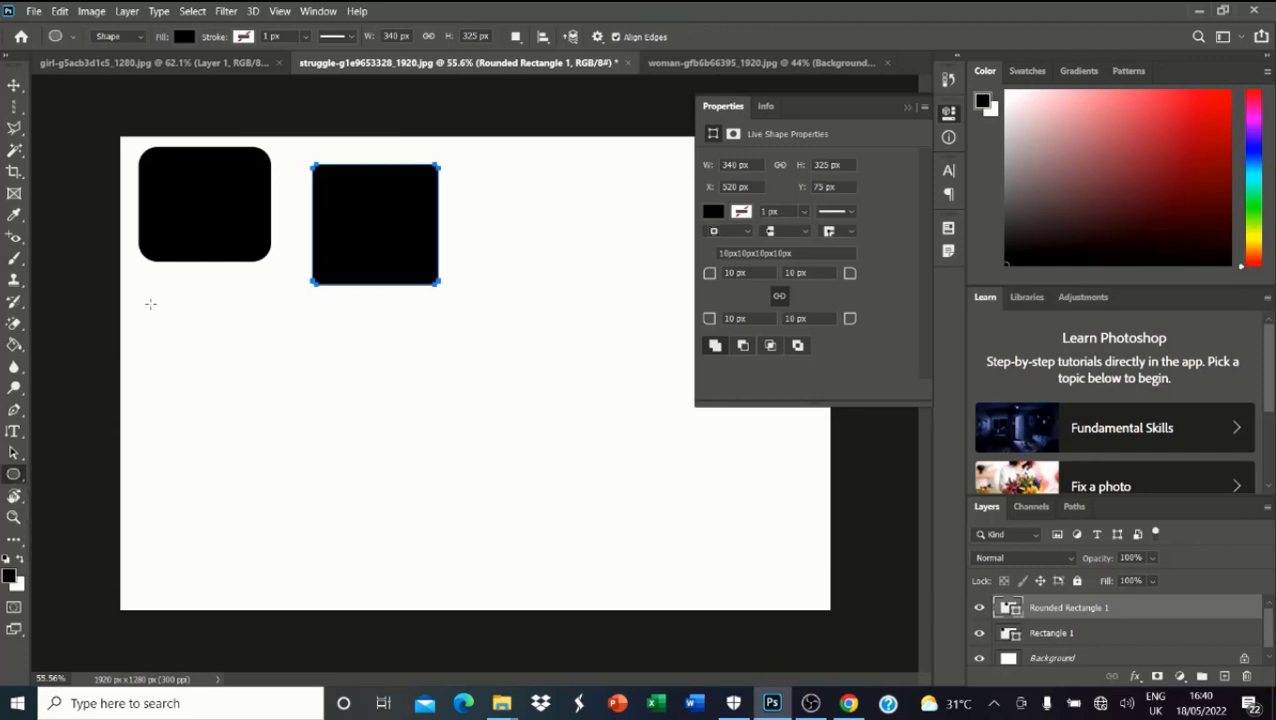
{"action": "left_click_drag", "start_coordinate": [150, 304], "coordinate": [251, 423]}
Draw a black three-sided polygon about 251 × 277 px to the right of the ellipse
{"action": "right_click", "coordinate": [15, 476]}
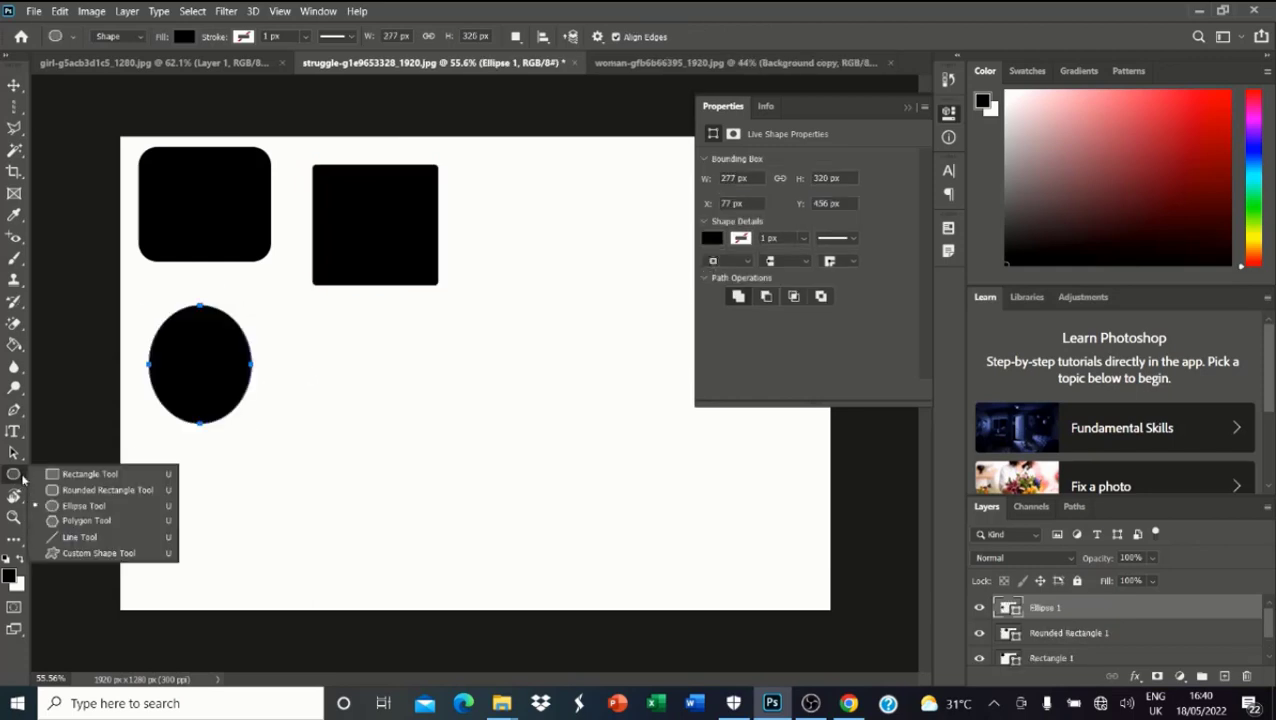
{"action": "left_click", "coordinate": [62, 520]}
{"action": "left_click_drag", "start_coordinate": [287, 337], "coordinate": [346, 332]}
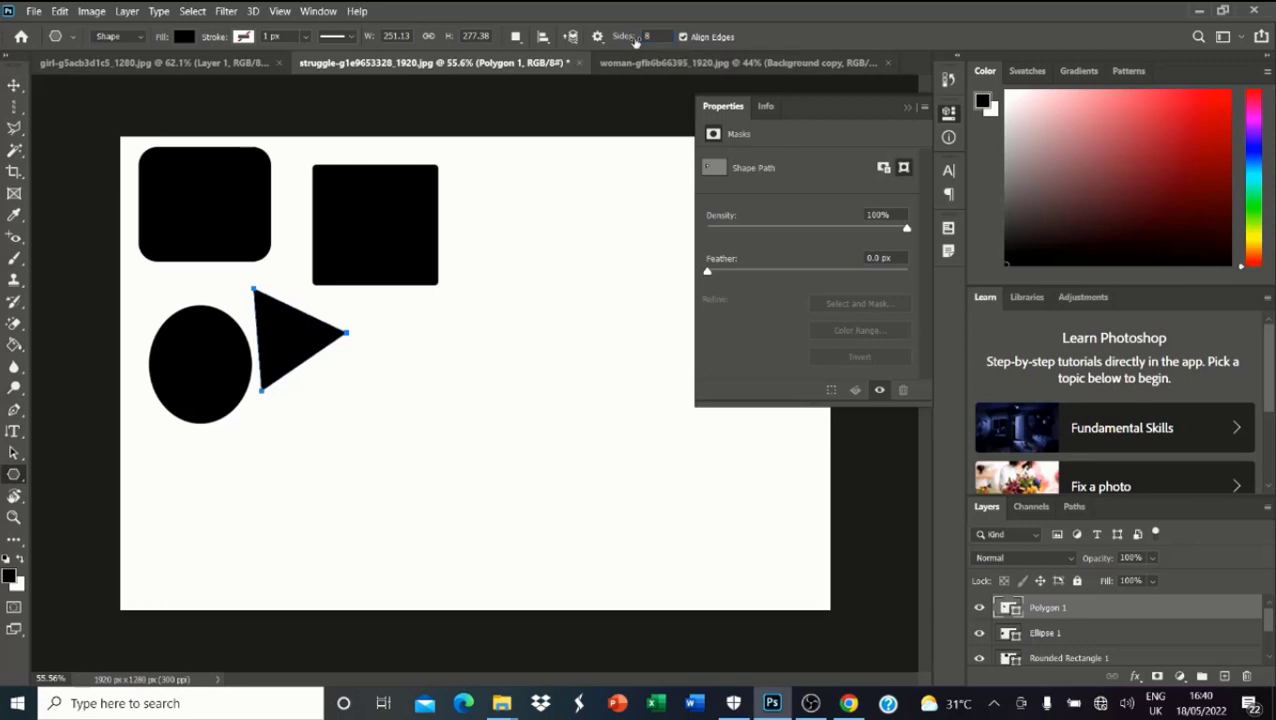
Draw an eight-sided polygon right of the triangle, and move the triangle down between the ellipse and the octagon
{"action": "left_click_drag", "start_coordinate": [390, 316], "coordinate": [462, 421]}
{"action": "left_click", "coordinate": [14, 85]}
{"action": "left_click_drag", "start_coordinate": [300, 345], "coordinate": [317, 369]}
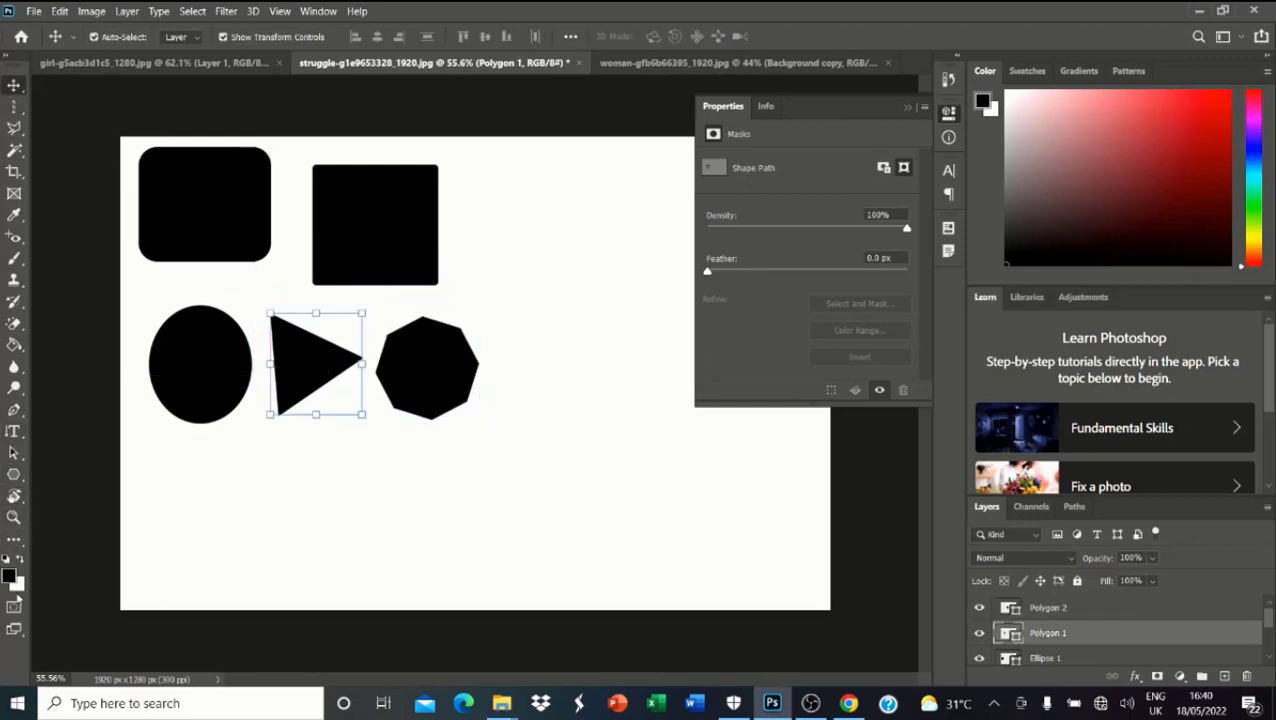
Draw a nearly horizontal line with 5 px weight, about 570 px long, to the right of the second rectangle
{"action": "left_click", "coordinate": [14, 474]}
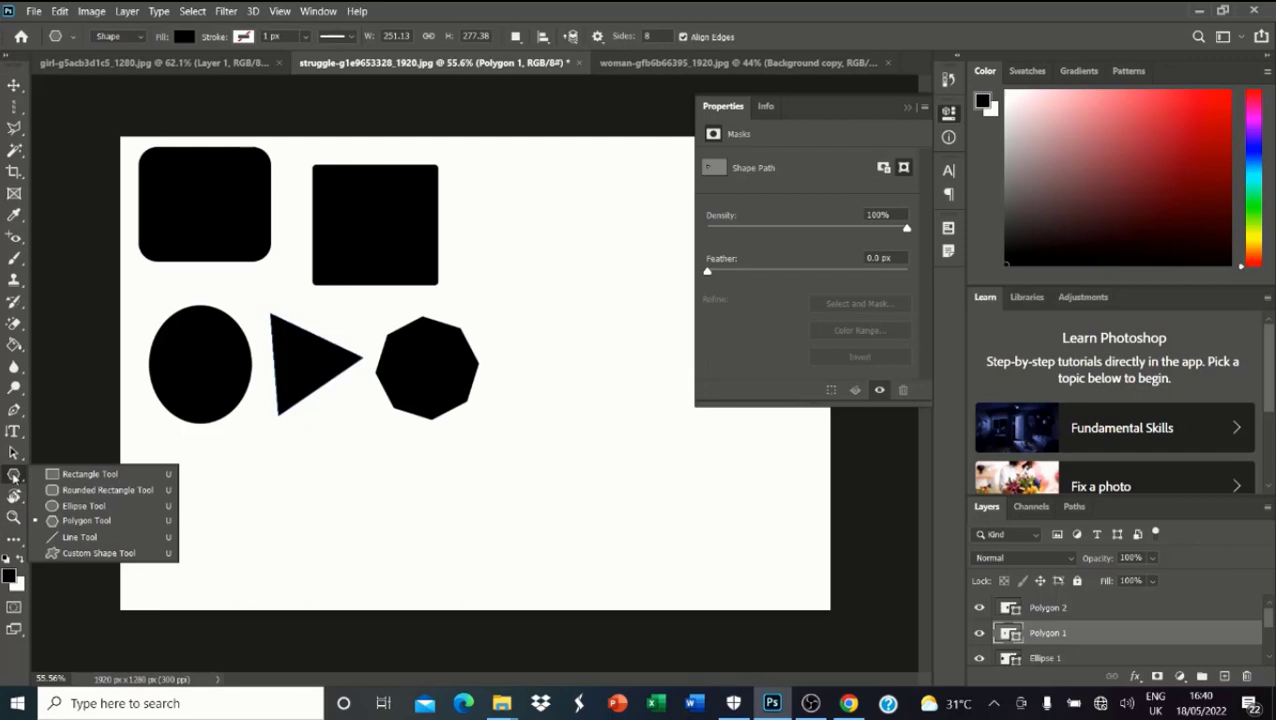
{"action": "left_click", "coordinate": [69, 538]}
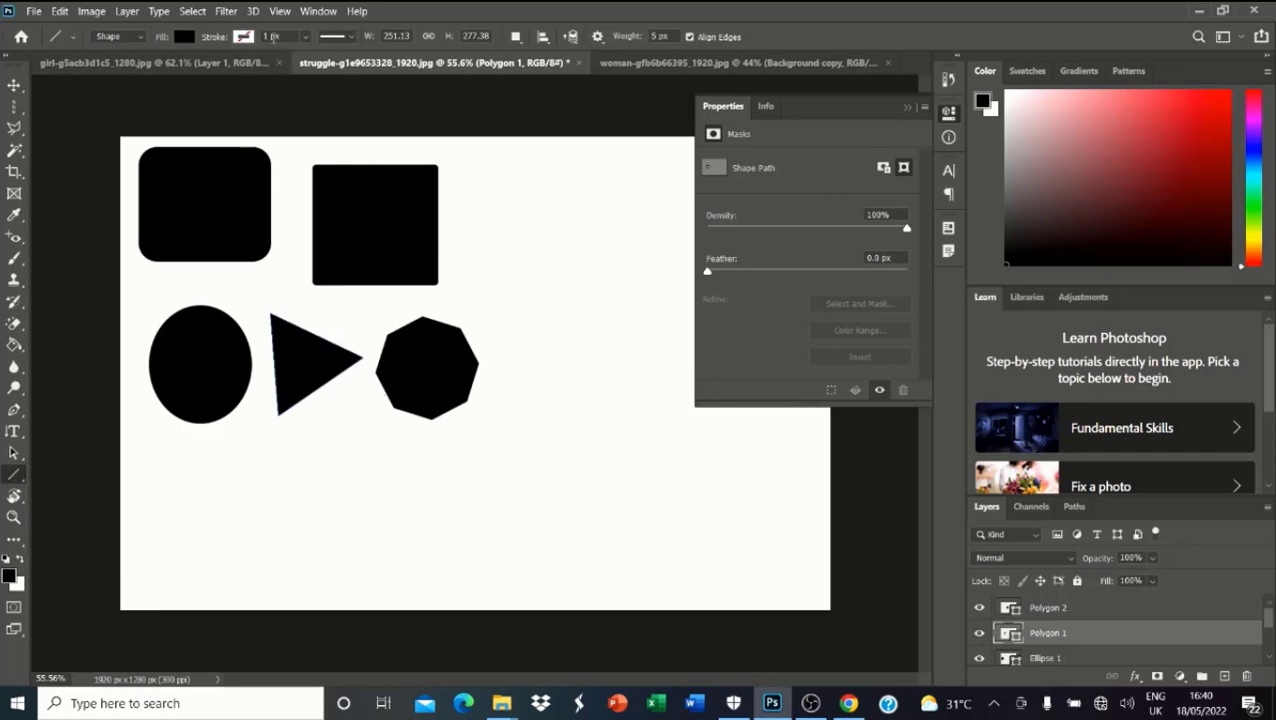
{"action": "left_click_drag", "start_coordinate": [476, 198], "coordinate": [687, 197]}
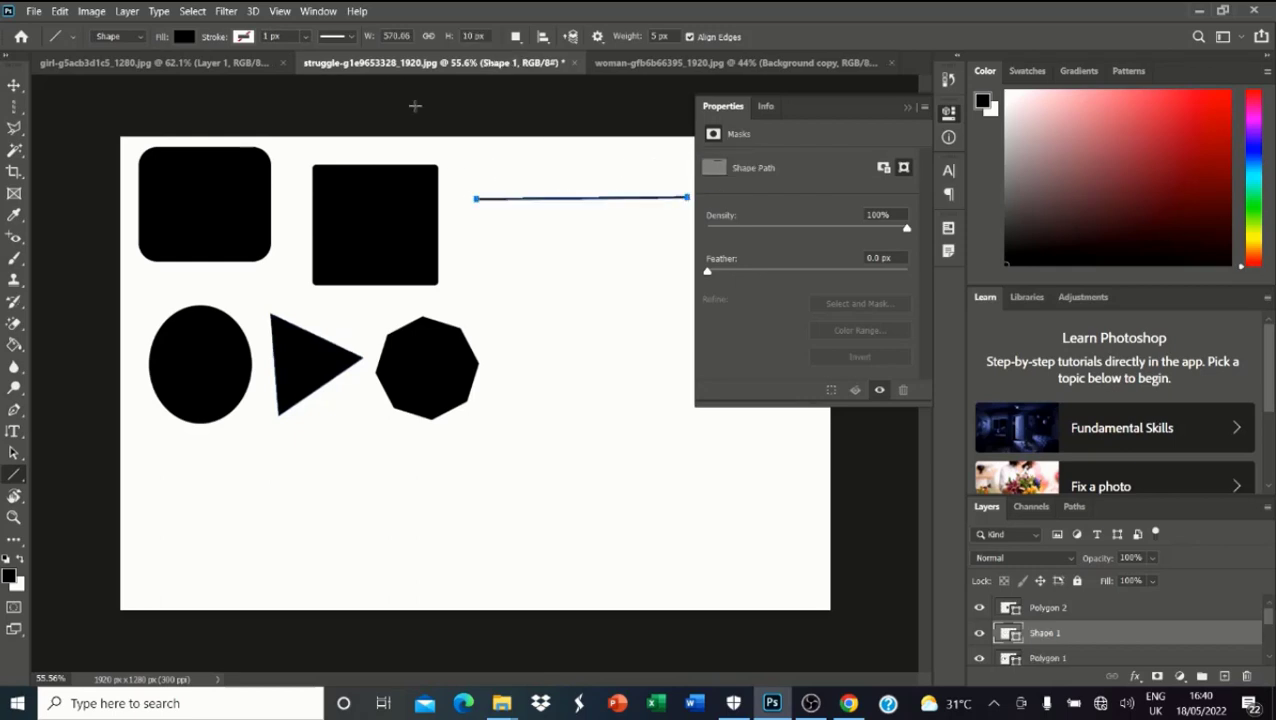
Set the line stroke to 20 px and draw a second line about 511 px long below the first
{"action": "left_click_drag", "start_coordinate": [286, 36], "coordinate": [223, 42]}
{"action": "key", "text": "Return"}
{"action": "mouse_move", "coordinate": [498, 243]}
{"action": "left_mouse_down"}
{"action": "mouse_move", "coordinate": [651, 268]}
{"action": "mouse_move", "coordinate": [686, 238]}
{"action": "left_mouse_up"}
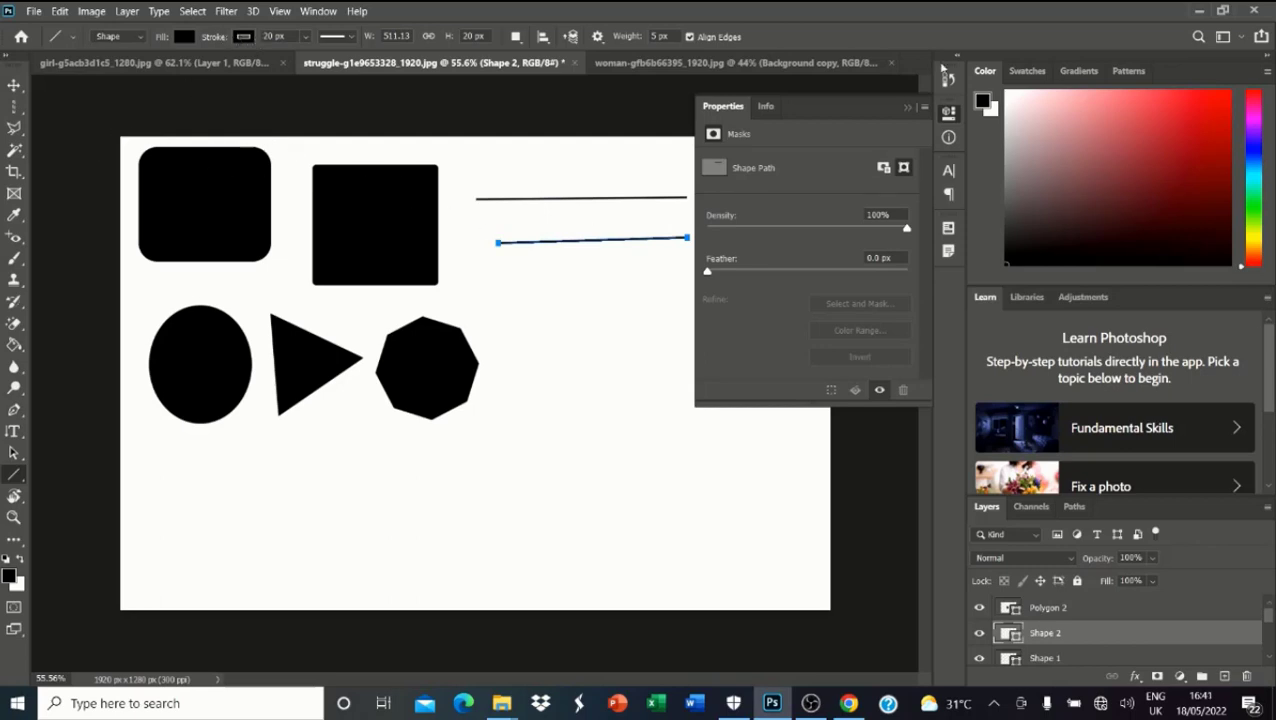
Collapse the shape properties and change the second line's stroke colour to white
{"action": "left_click", "coordinate": [950, 116]}
{"action": "scroll", "coordinate": [638, 182], "scroll_direction": "up", "scroll_amount": 5}
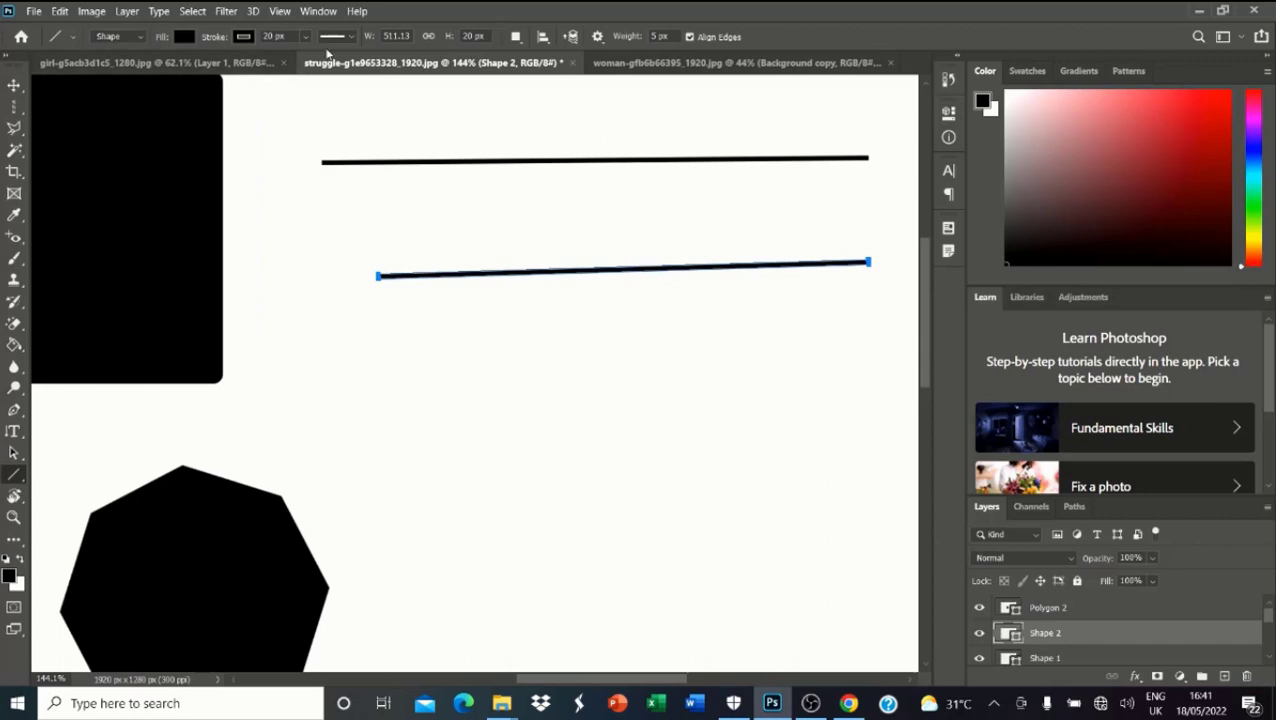
{"action": "left_click", "coordinate": [245, 37]}
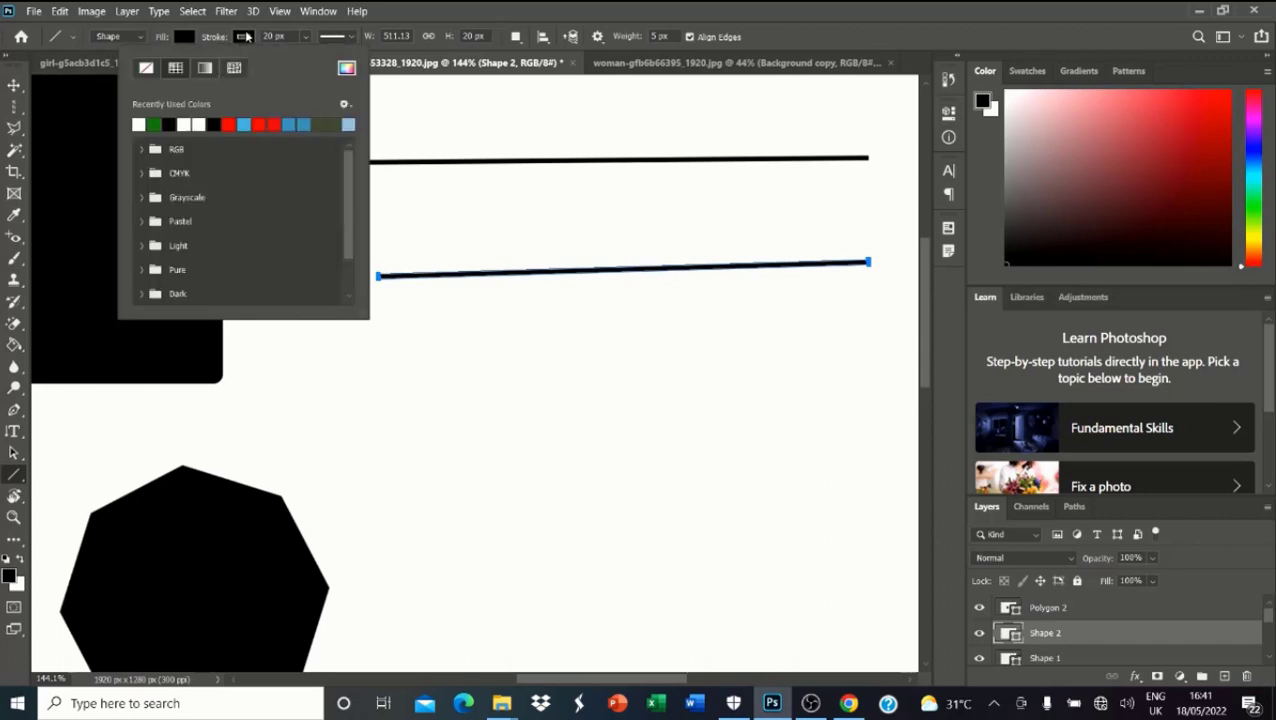
{"action": "left_click", "coordinate": [245, 37]}
{"action": "left_click", "coordinate": [245, 37]}
{"action": "left_click", "coordinate": [245, 37]}
{"action": "left_click", "coordinate": [245, 37]}
{"action": "left_click", "coordinate": [203, 122]}
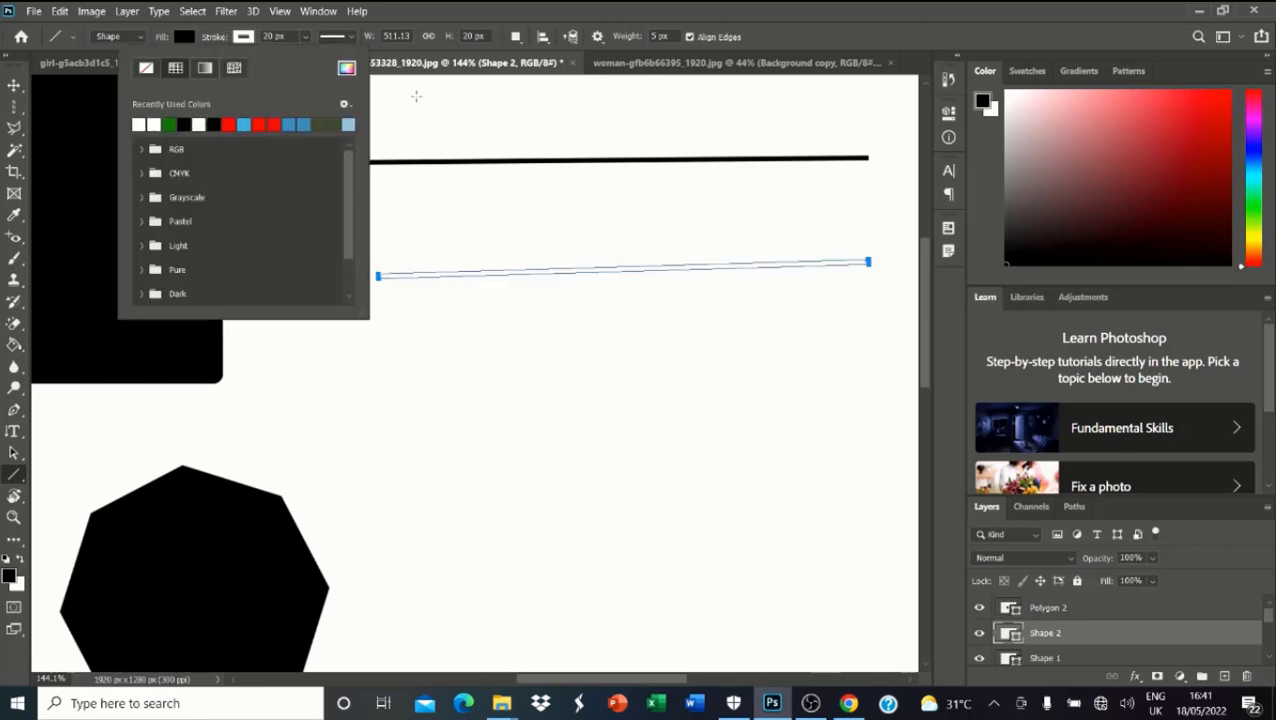
Set the second line's stroke width to 0 px
{"action": "left_click_drag", "start_coordinate": [289, 36], "coordinate": [256, 38]}
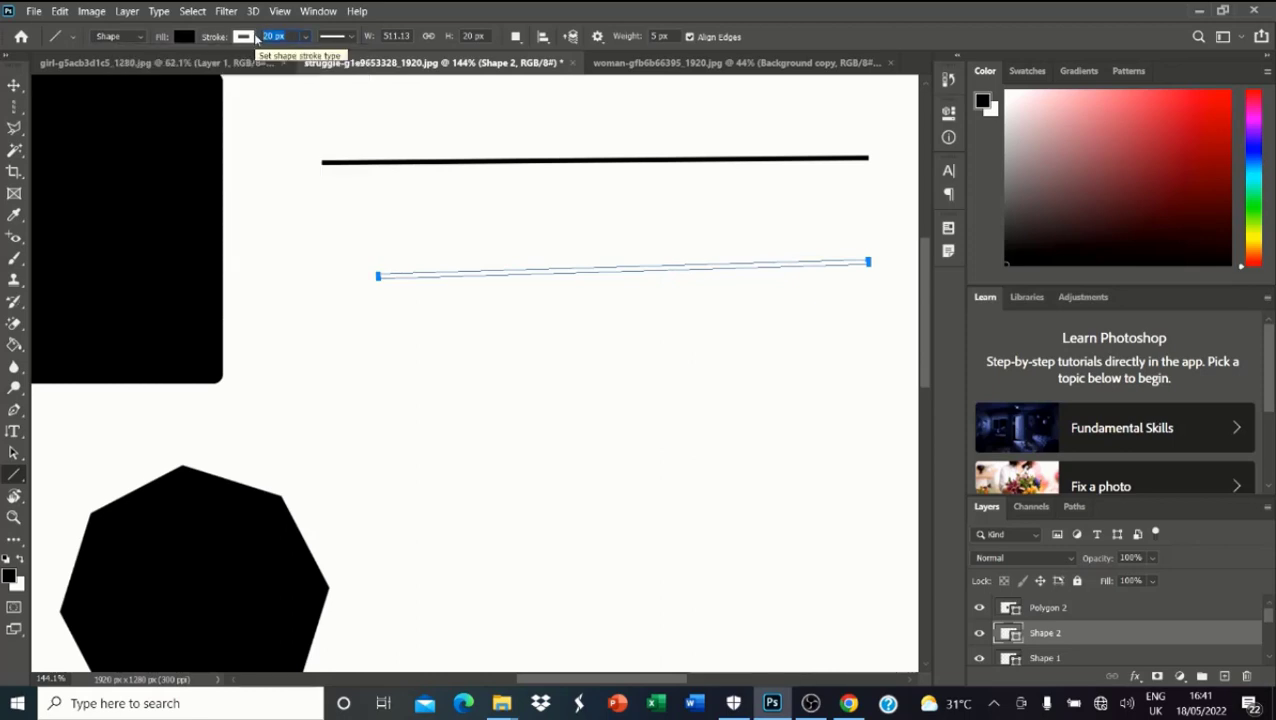
{"action": "type", "text": "0"}
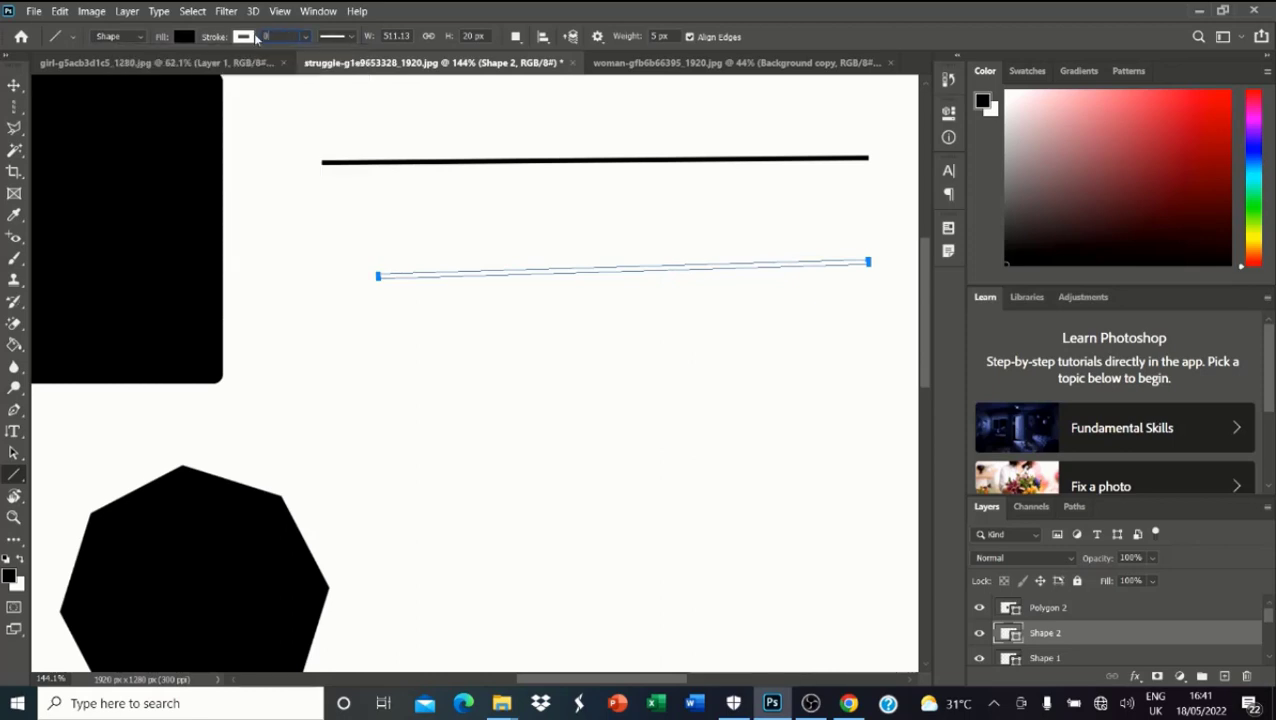
{"action": "key", "text": "Return"}
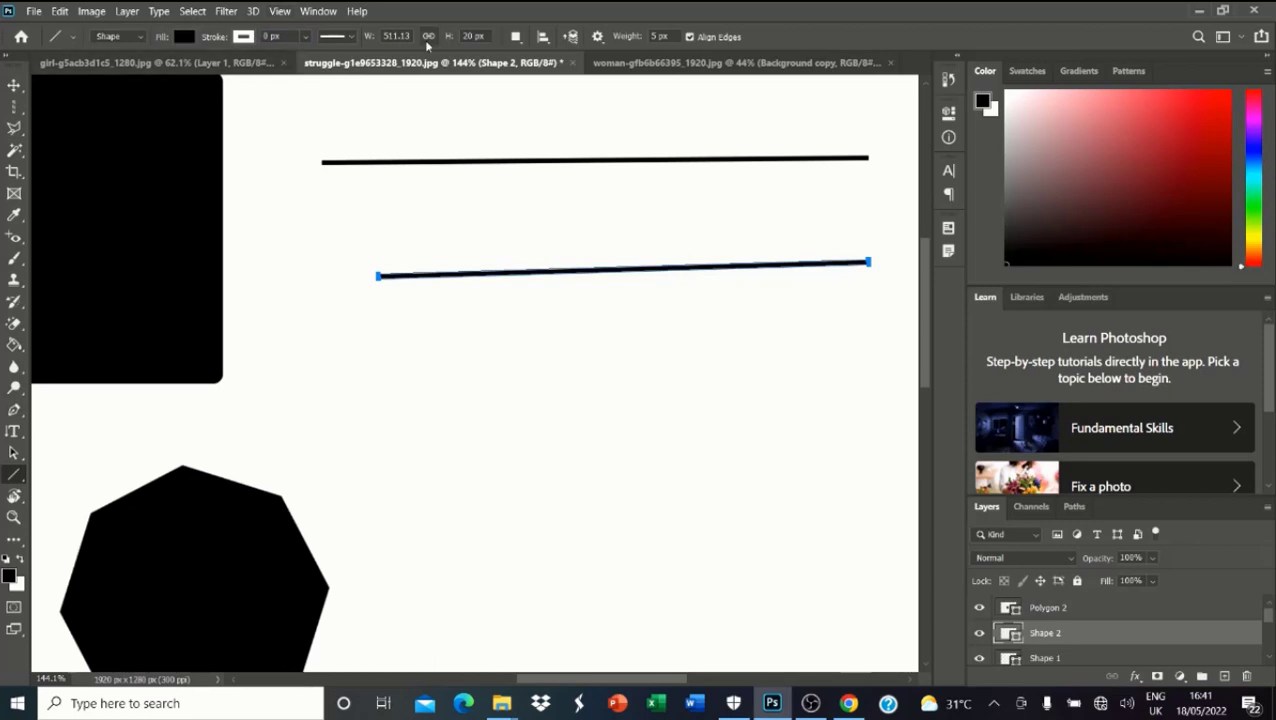
Set the line weight to 80 px and draw a thick line about 399 px wide below the second line
{"action": "left_click", "coordinate": [473, 36]}
{"action": "left_click", "coordinate": [658, 36]}
{"action": "type", "text": "80"}
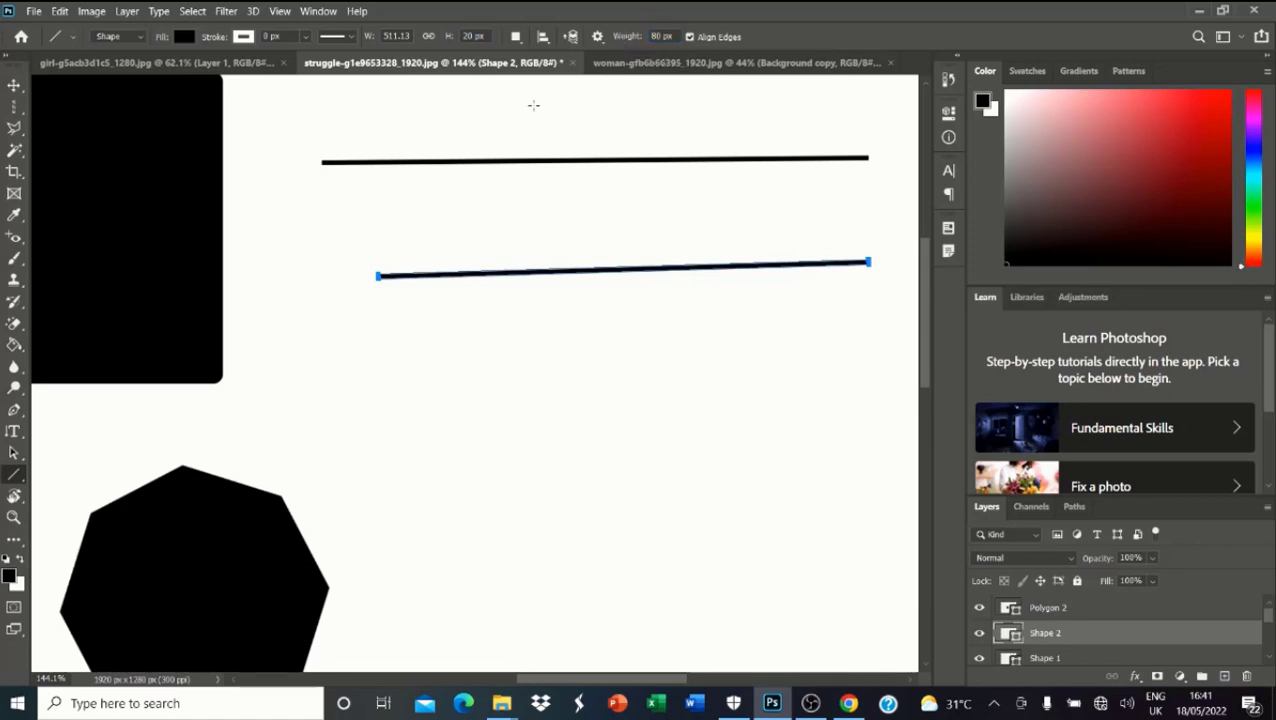
{"action": "left_click_drag", "start_coordinate": [413, 340], "coordinate": [787, 325]}
{"action": "scroll", "coordinate": [651, 179], "scroll_direction": "down", "scroll_amount": 2}
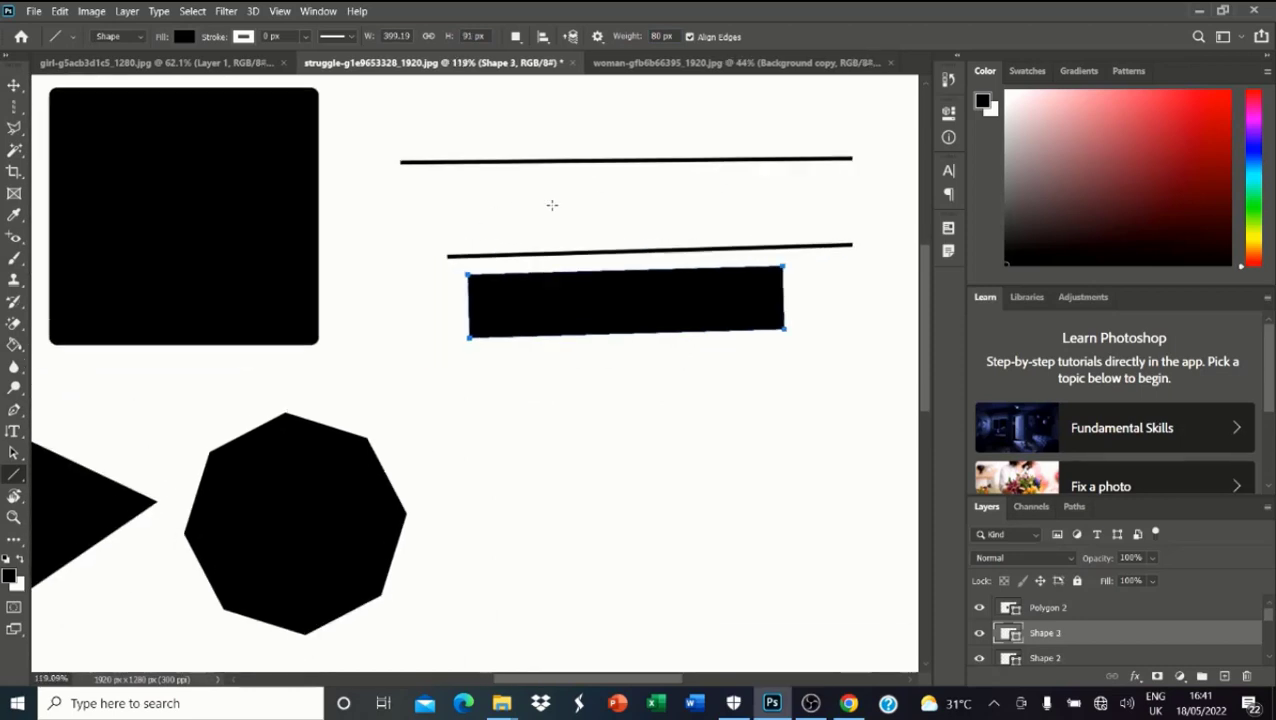
{"action": "scroll", "coordinate": [552, 205], "scroll_direction": "up", "scroll_amount": 1}
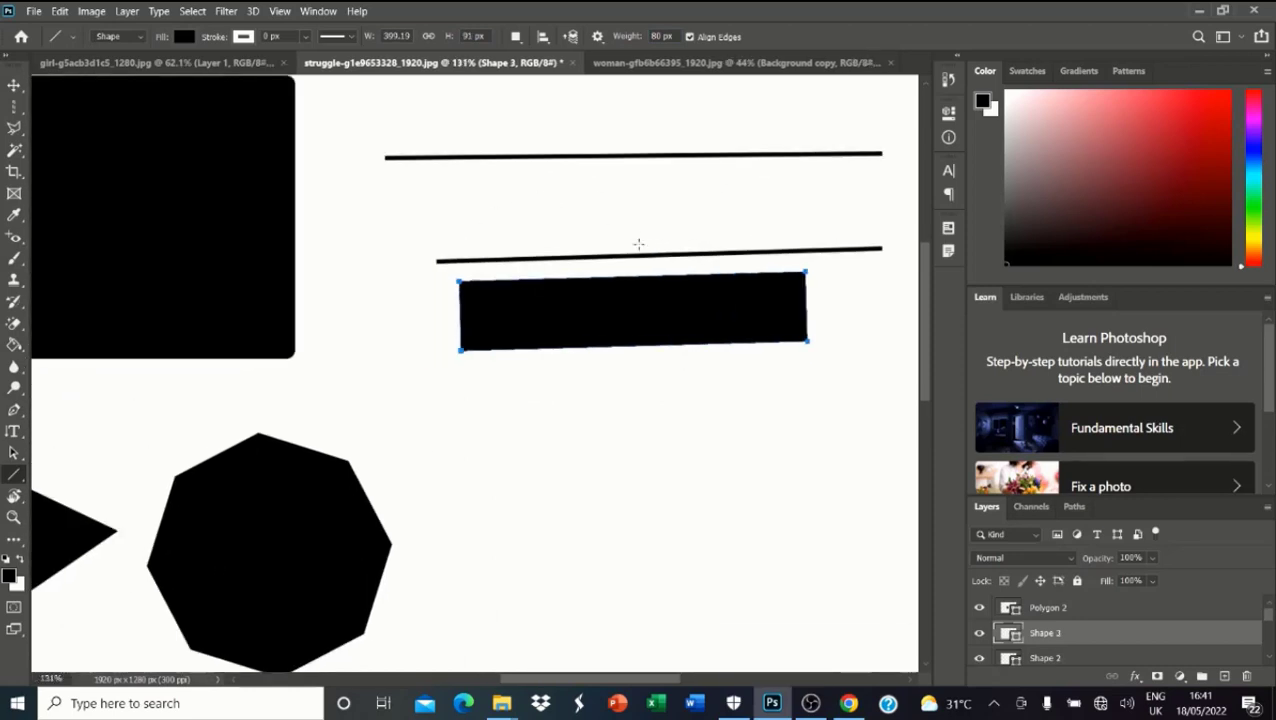
Delete the uppermost thin line from the canvas
{"action": "left_click", "coordinate": [14, 86]}
{"action": "left_click", "coordinate": [483, 157]}
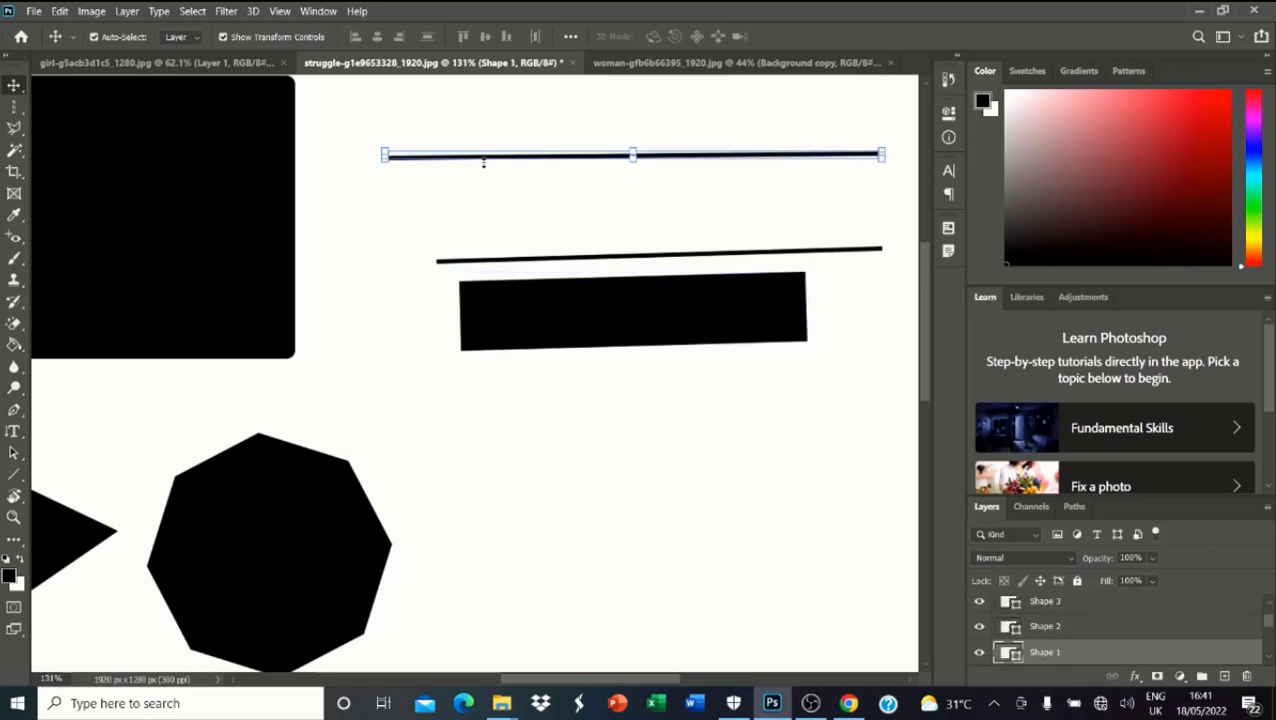
{"action": "key", "text": "Delete"}
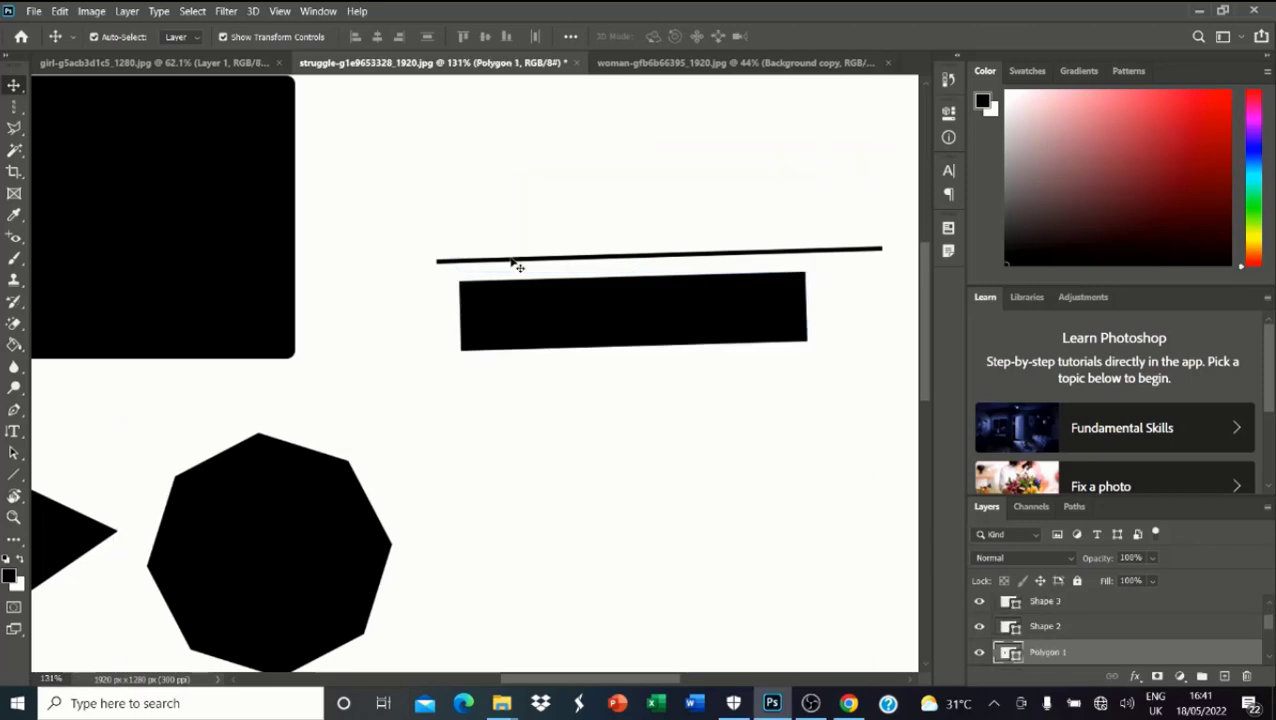
{"action": "scroll", "coordinate": [517, 250], "scroll_direction": "down", "scroll_amount": 8}
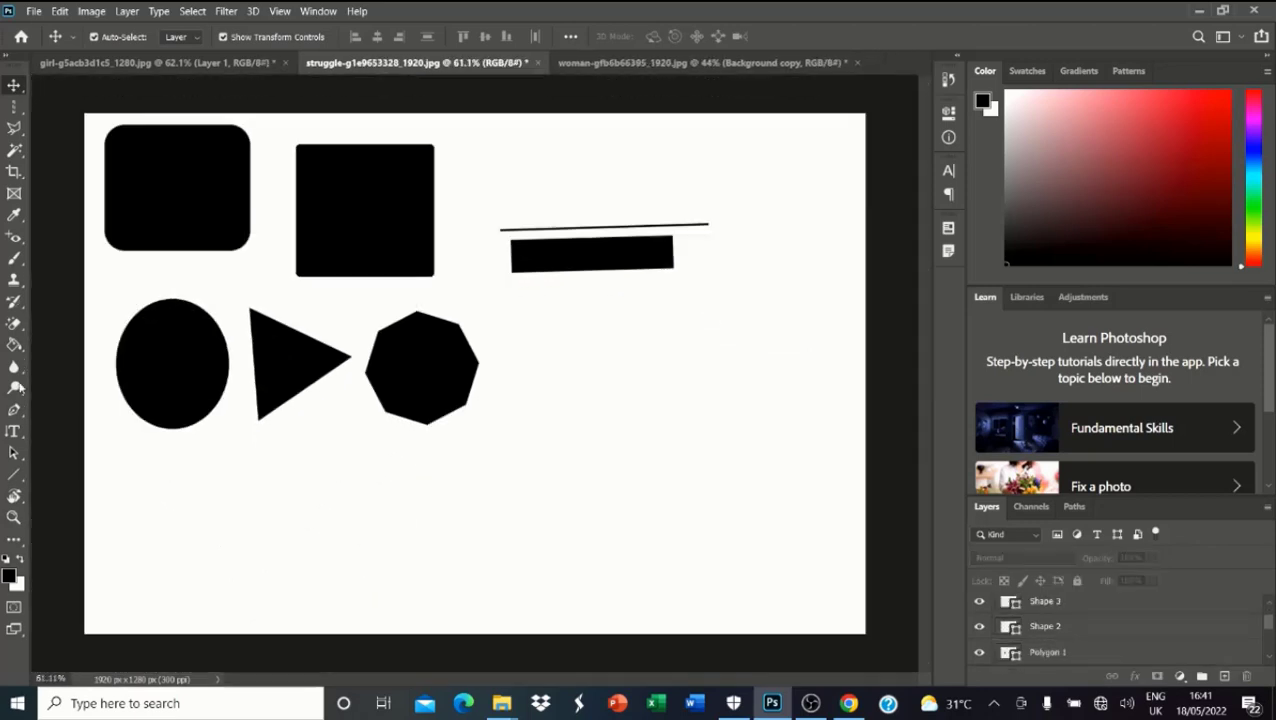
Activate the Custom Shape tool and collapse the Leaf Trees and Wild Animals groups in the shape library
{"action": "right_click", "coordinate": [14, 474]}
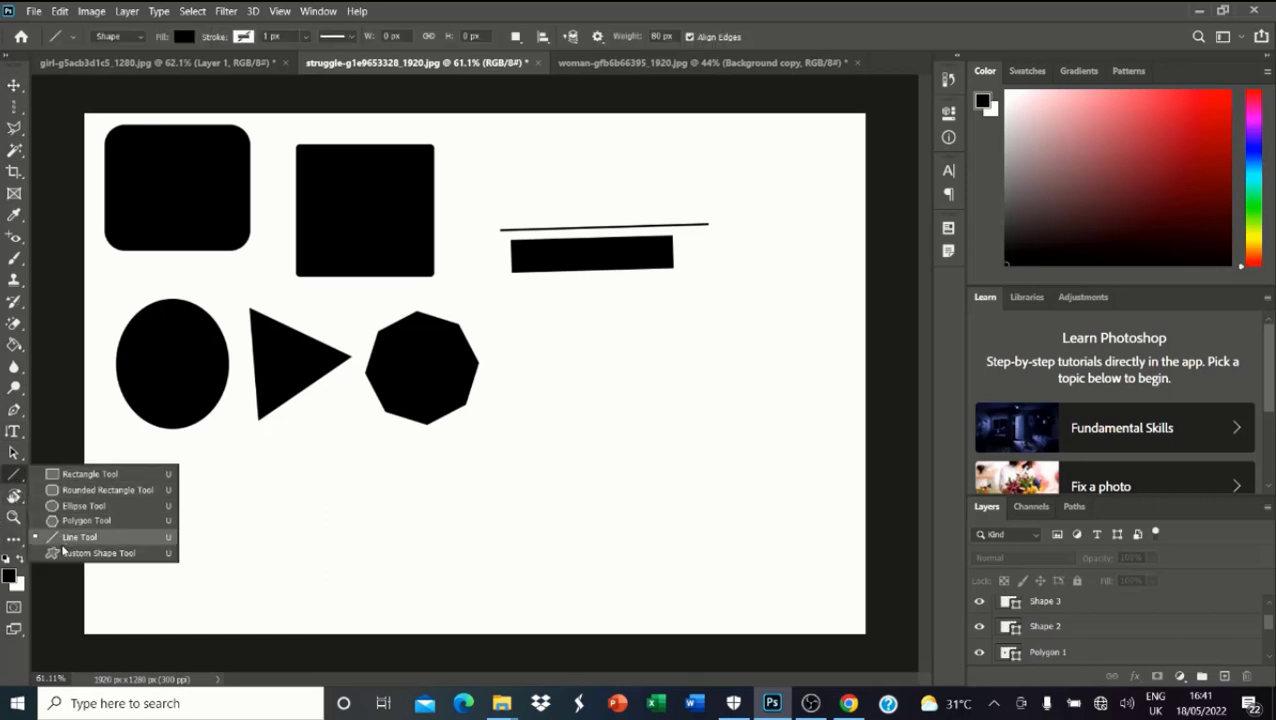
{"action": "left_click", "coordinate": [95, 550]}
{"action": "scroll", "coordinate": [307, 181], "scroll_direction": "down", "scroll_amount": 2}
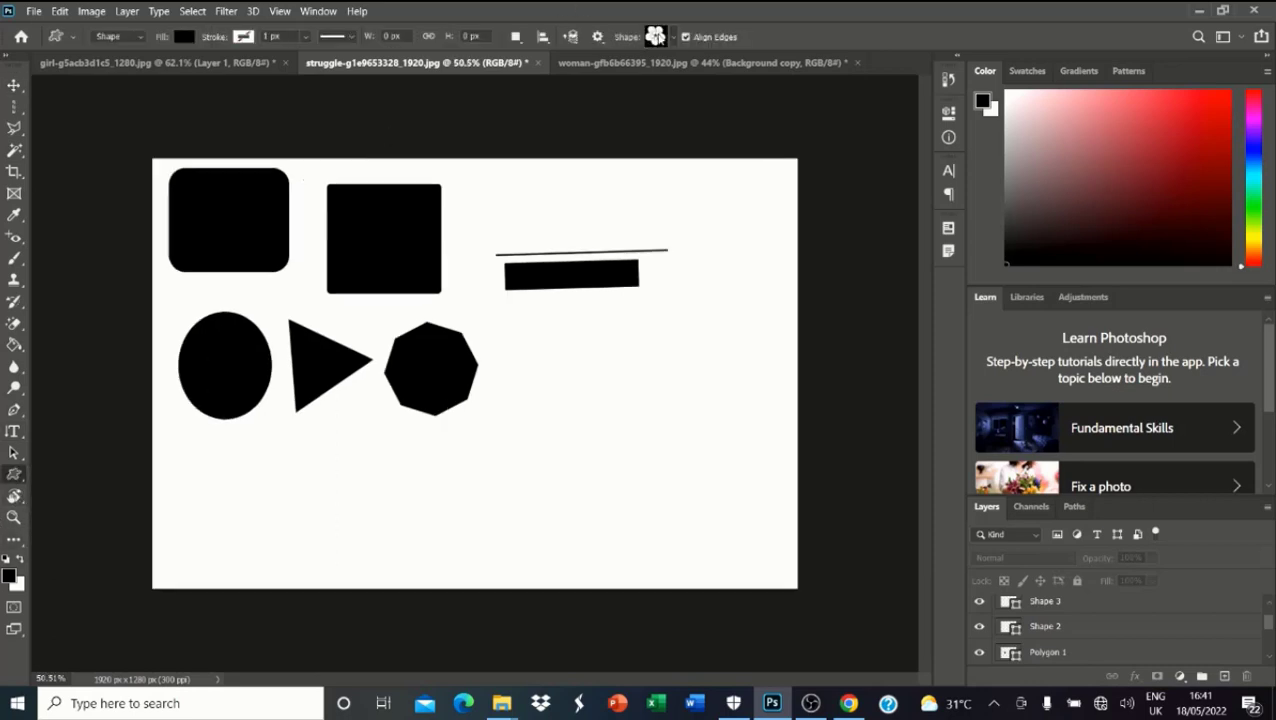
{"action": "left_click", "coordinate": [674, 40]}
{"action": "scroll", "coordinate": [620, 110], "scroll_direction": "up", "scroll_amount": 6}
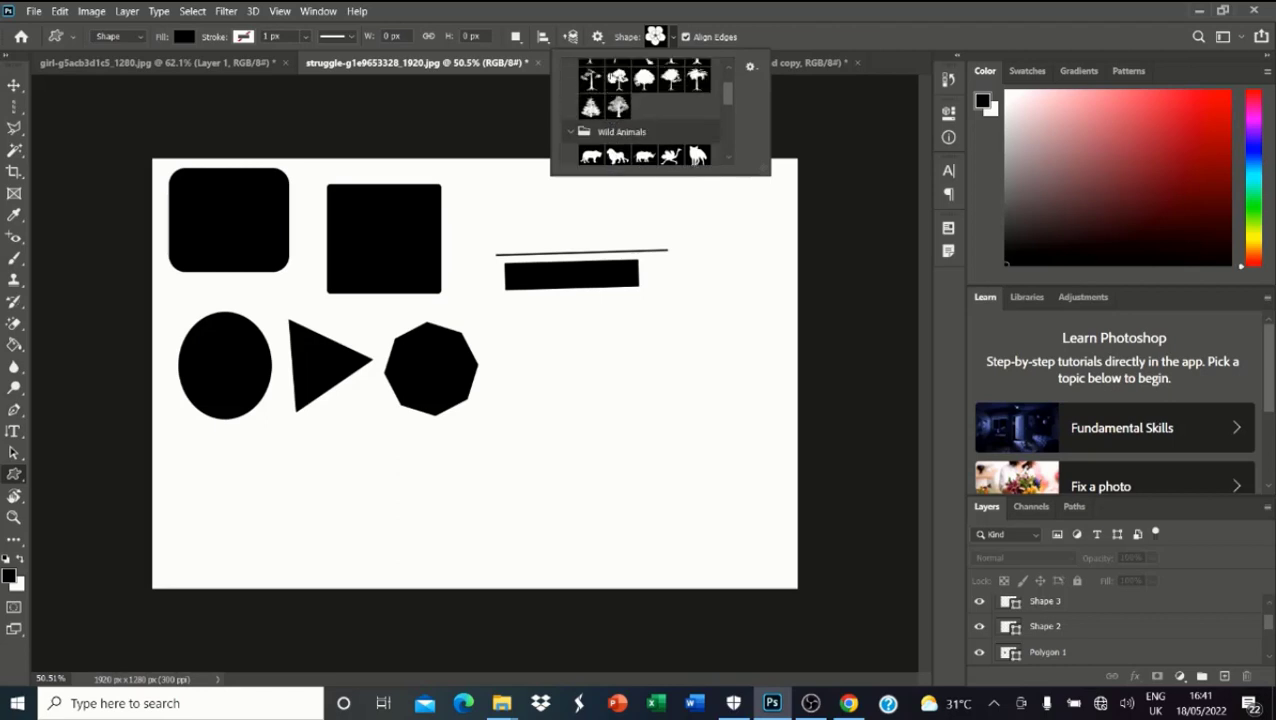
{"action": "left_click", "coordinate": [570, 72]}
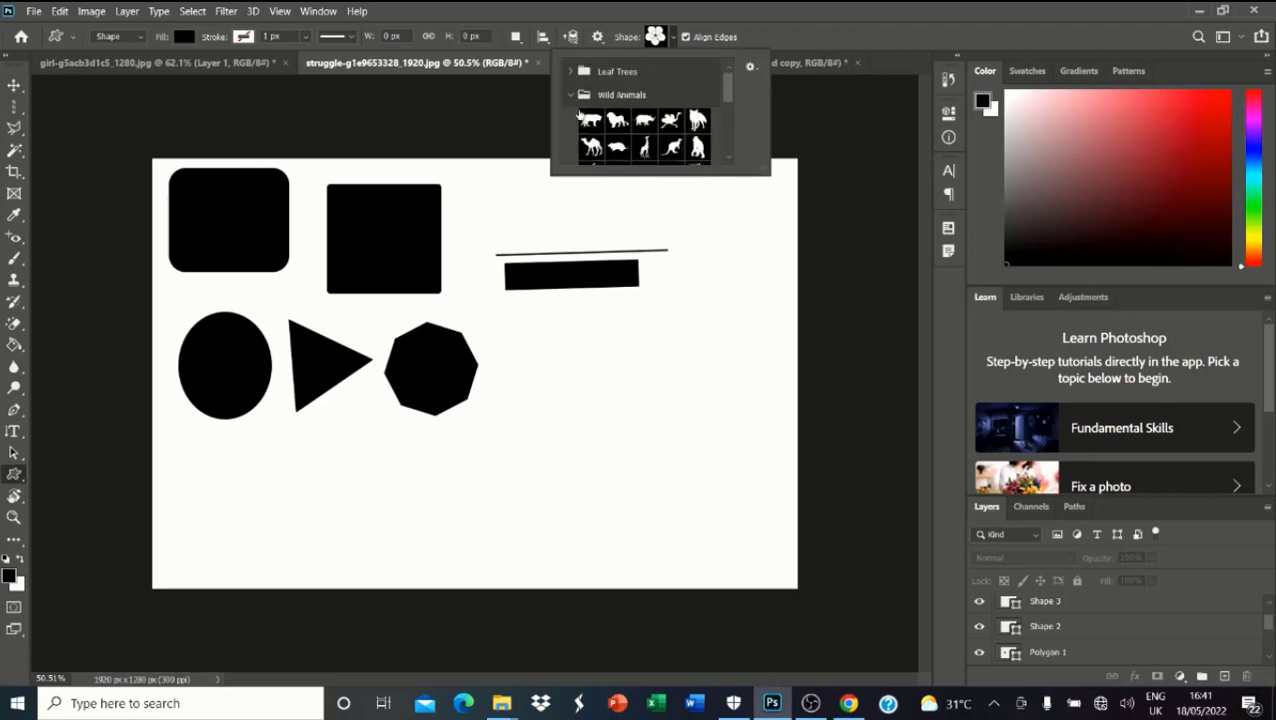
{"action": "left_click", "coordinate": [572, 96]}
Collapse the Flowers group and draw the ungrouped bell-like custom shape, about 321 × 239 px, below the thick line
{"action": "scroll", "coordinate": [579, 137], "scroll_direction": "down", "scroll_amount": 1}
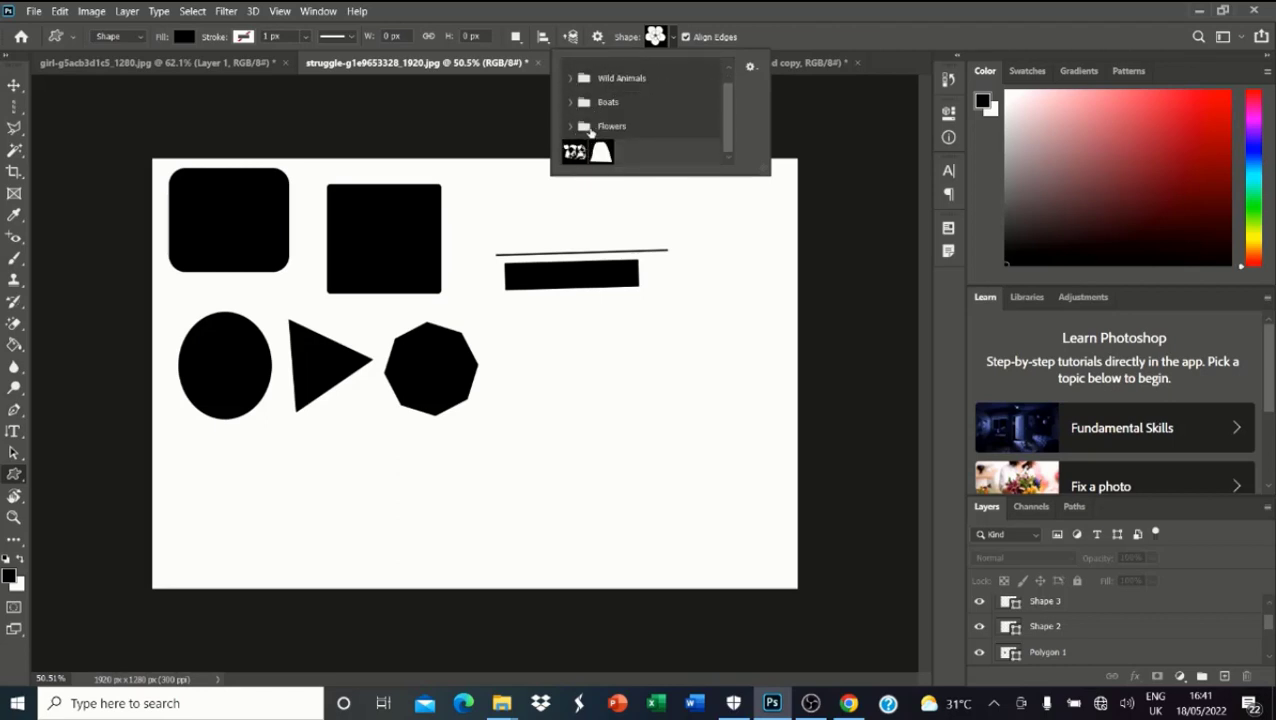
{"action": "left_click", "coordinate": [575, 128]}
{"action": "left_click", "coordinate": [601, 152]}
{"action": "left_click_drag", "start_coordinate": [600, 366], "coordinate": [709, 446]}
Expand the Flowers group and draw its flower bouquet shape, about 268 × 254 px, below the octagon
{"action": "left_click", "coordinate": [673, 39]}
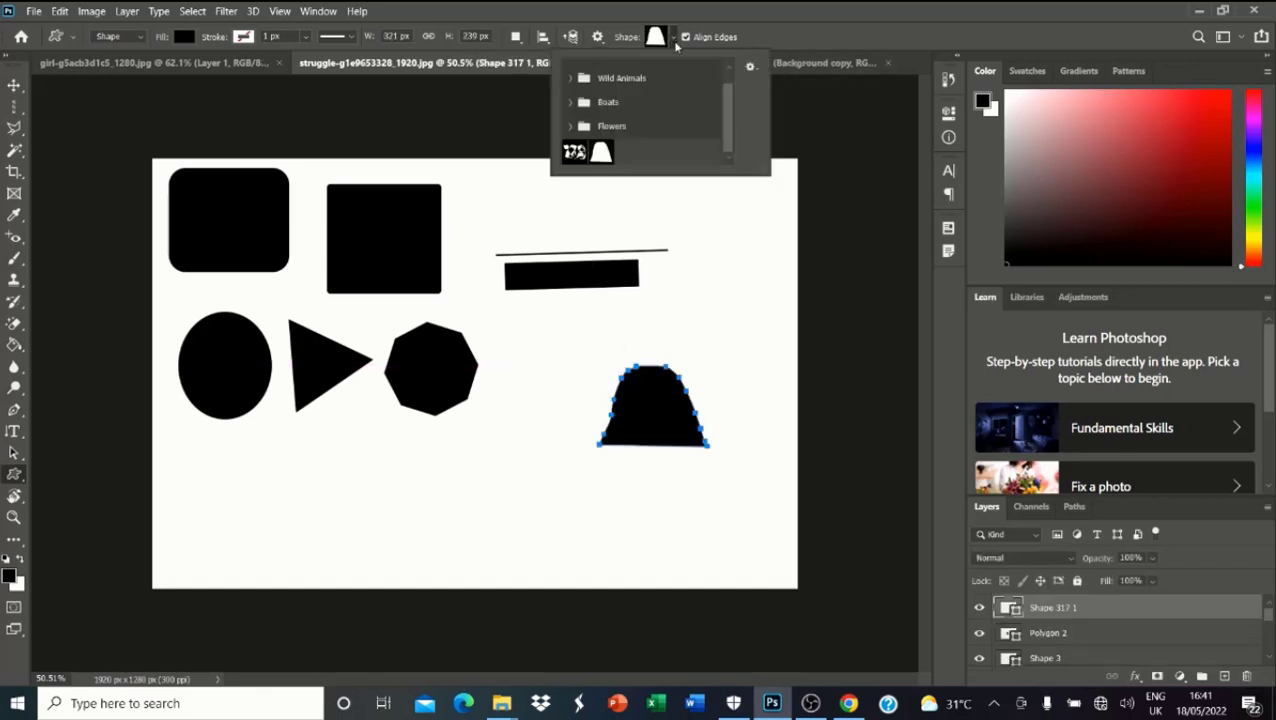
{"action": "left_click", "coordinate": [570, 128]}
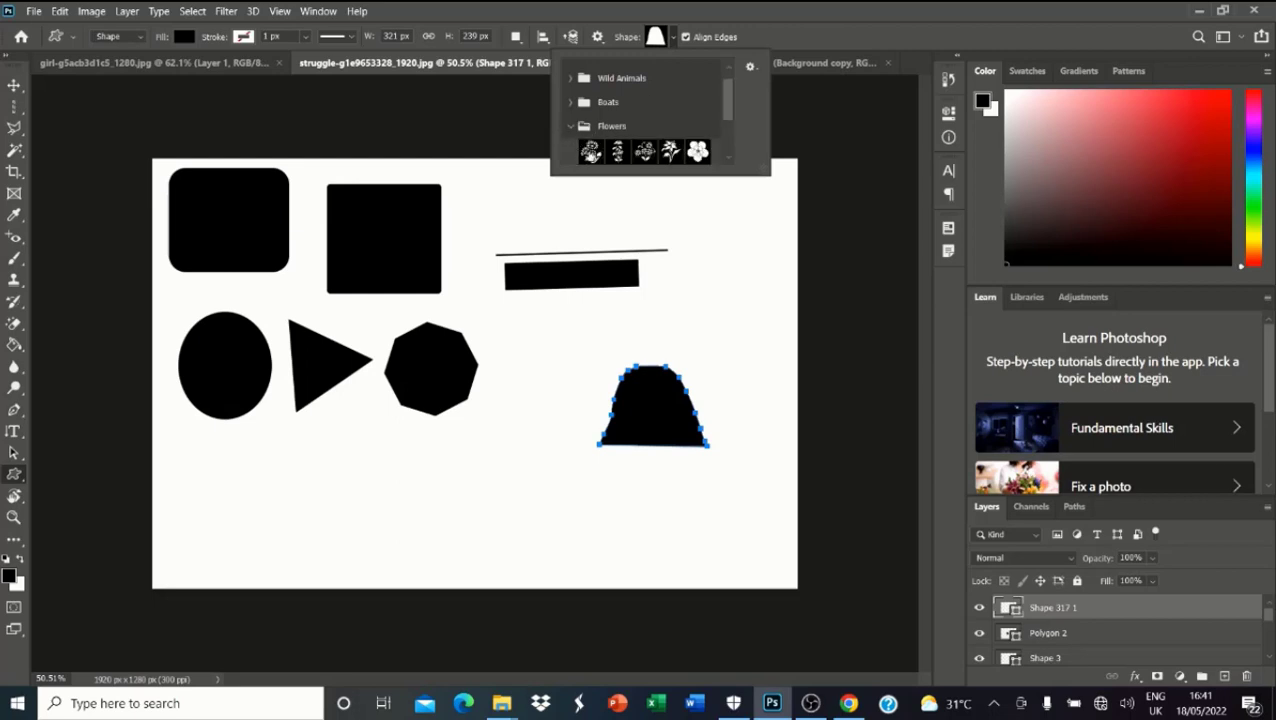
{"action": "left_click", "coordinate": [643, 153]}
{"action": "left_click", "coordinate": [488, 448]}
{"action": "left_click_drag", "start_coordinate": [488, 448], "coordinate": [580, 535]}
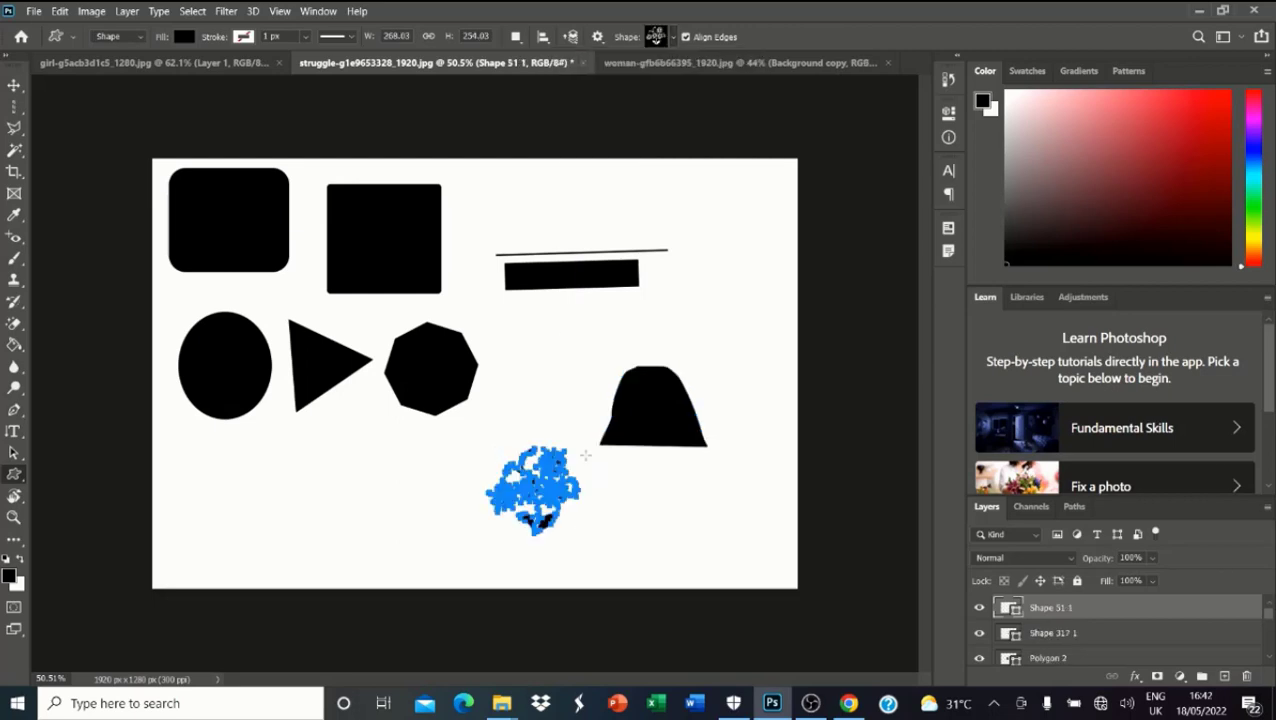
Draw the single blossom shape from the Flowers group, about 168 × 263 px, near the canvas's right edge
{"action": "left_click", "coordinate": [672, 37]}
{"action": "left_click", "coordinate": [694, 150]}
{"action": "left_click_drag", "start_coordinate": [710, 268], "coordinate": [766, 357]}
Draw a striped boat shape from the Boats group, about 551 × 306 px, below the ellipse and triangle
{"action": "left_click", "coordinate": [672, 37]}
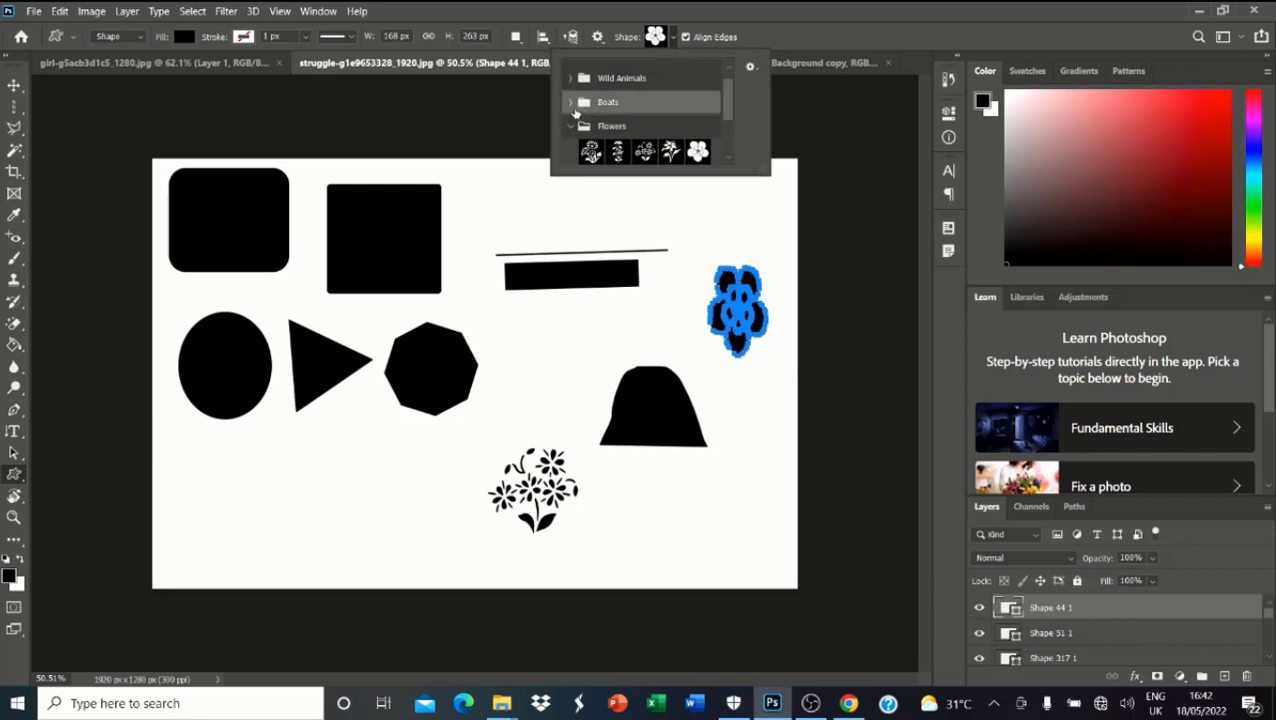
{"action": "left_click", "coordinate": [573, 108]}
{"action": "left_click", "coordinate": [615, 128]}
{"action": "left_click_drag", "start_coordinate": [214, 450], "coordinate": [396, 556]}
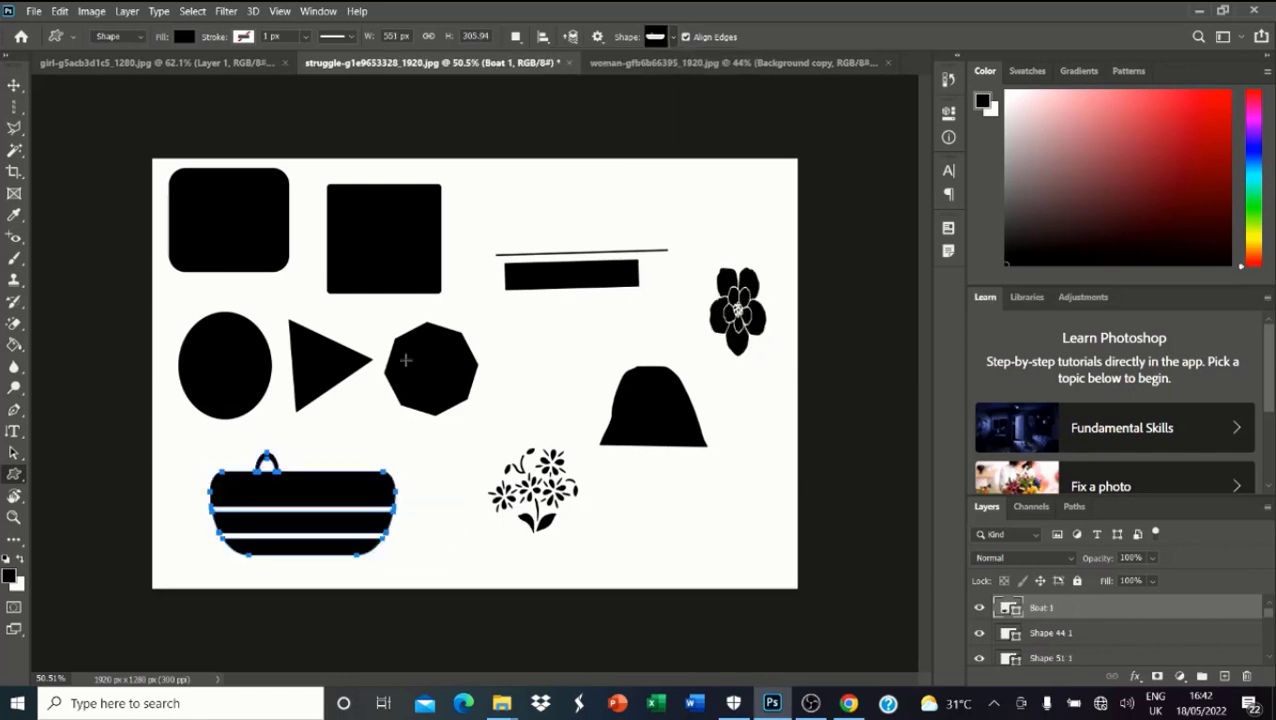
{"action": "left_click", "coordinate": [14, 452]}
{"action": "left_click", "coordinate": [14, 474]}
{"action": "left_click", "coordinate": [108, 556]}
{"action": "left_click", "coordinate": [12, 82]}
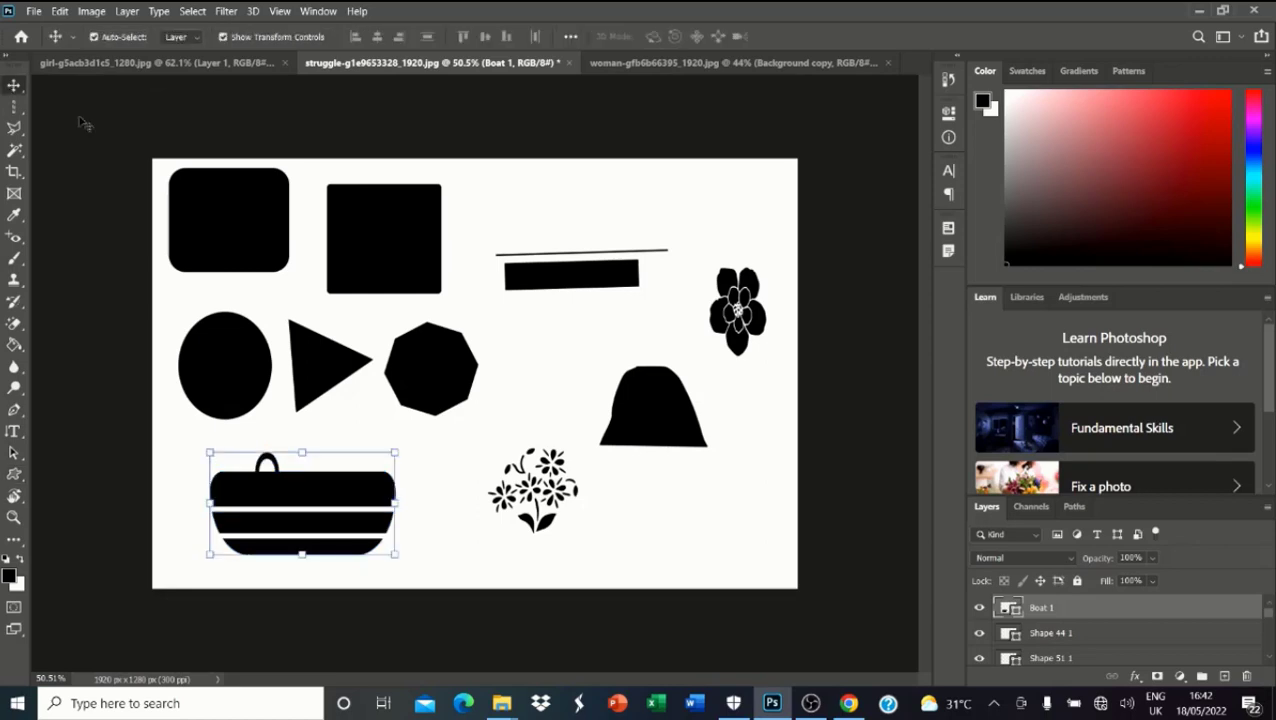
{"action": "left_click", "coordinate": [282, 214]}
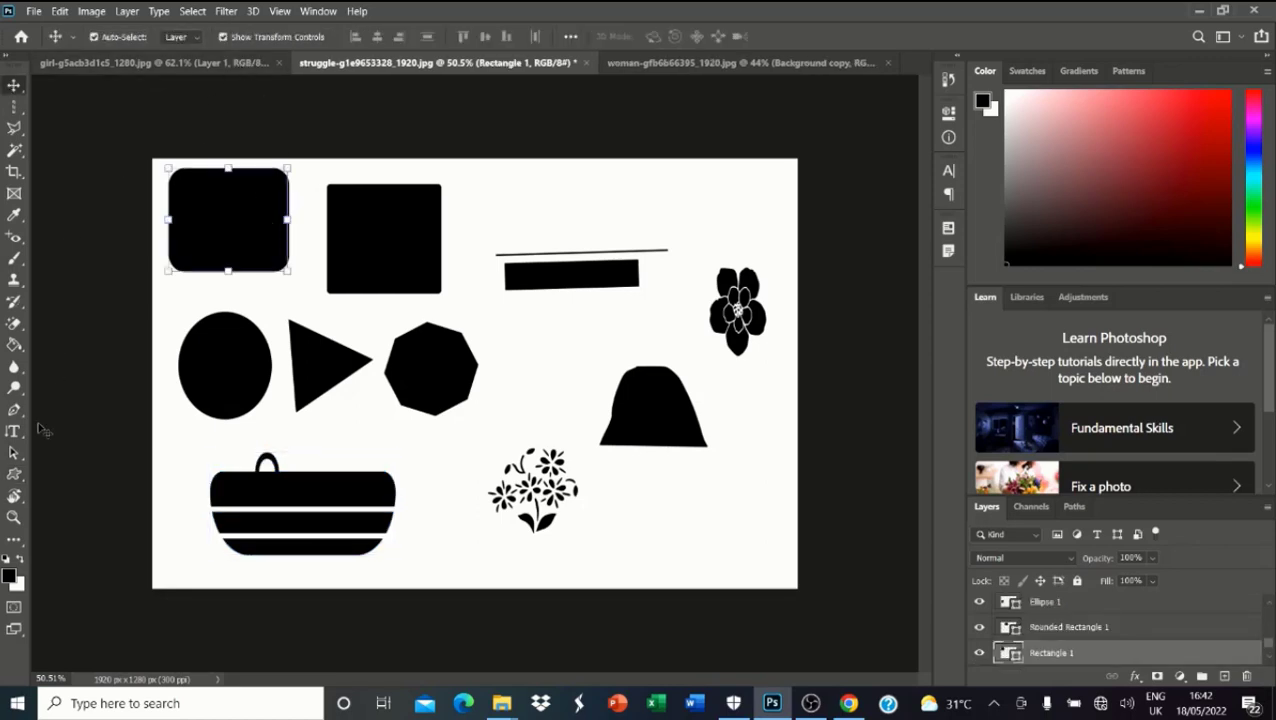
{"action": "left_click", "coordinate": [15, 476]}
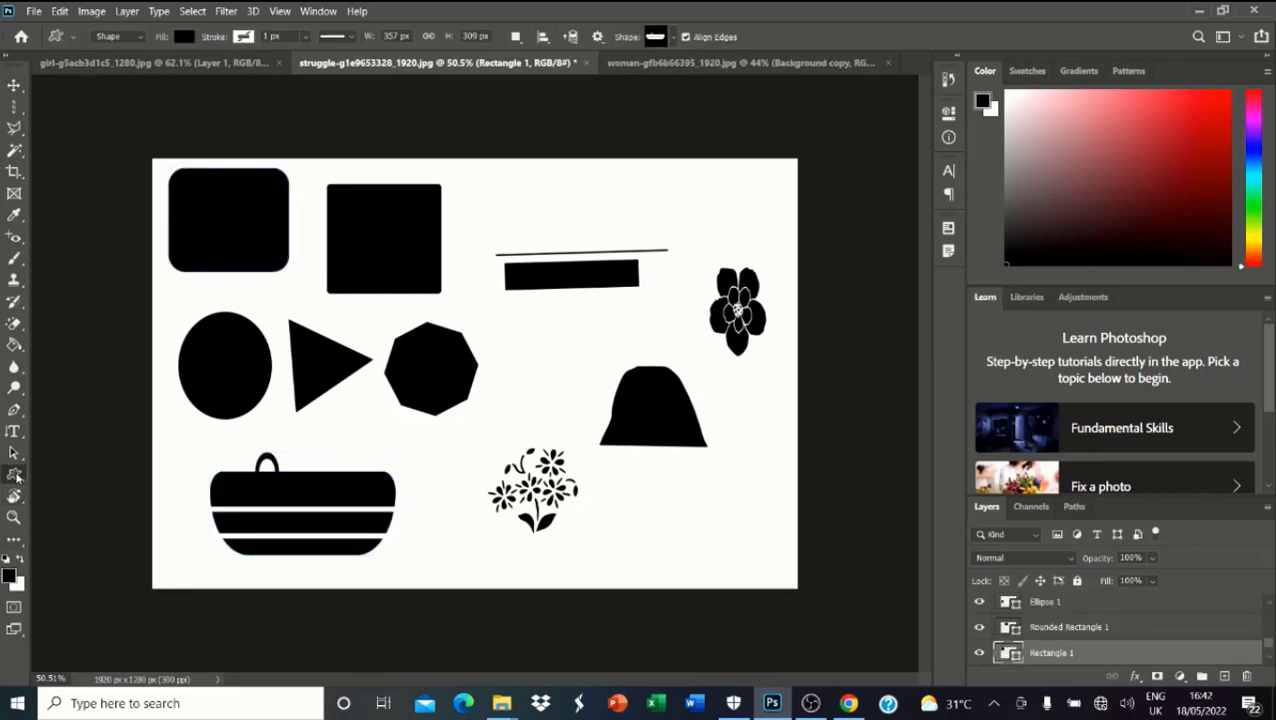
{"action": "left_click", "coordinate": [239, 219]}
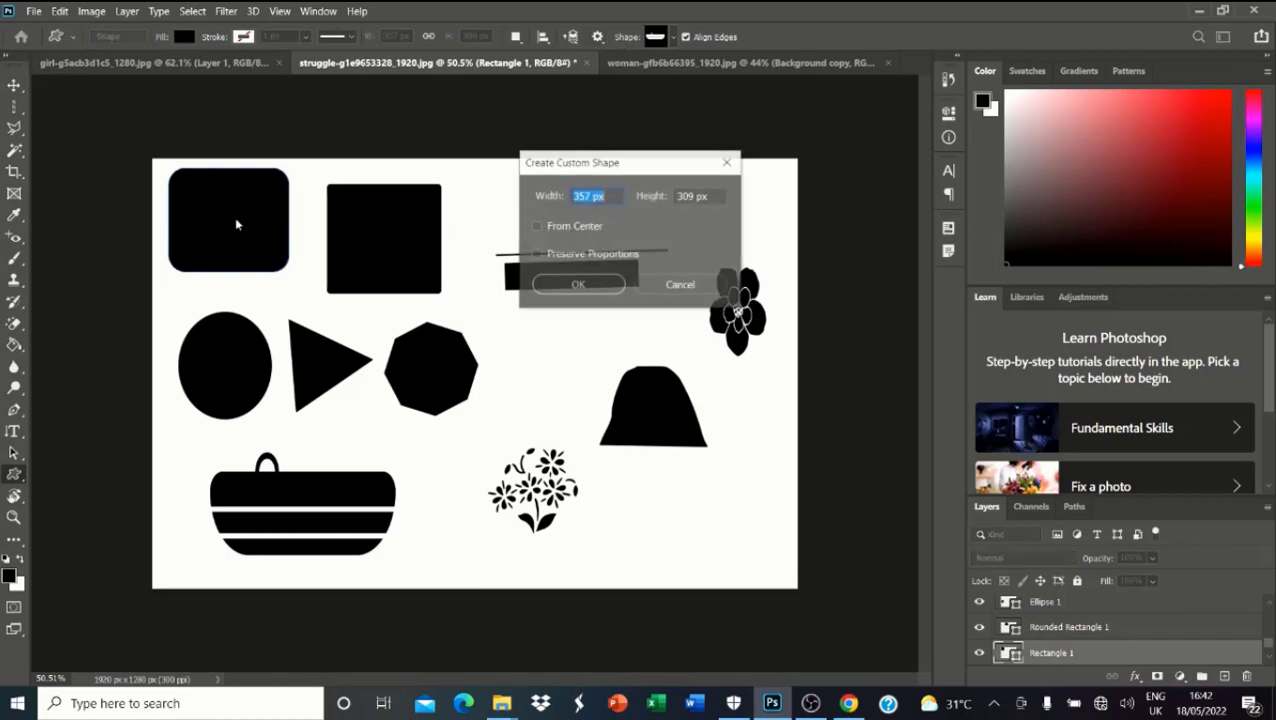
{"action": "left_click", "coordinate": [680, 285]}
{"action": "left_click", "coordinate": [14, 85]}
{"action": "left_click", "coordinate": [326, 501]}
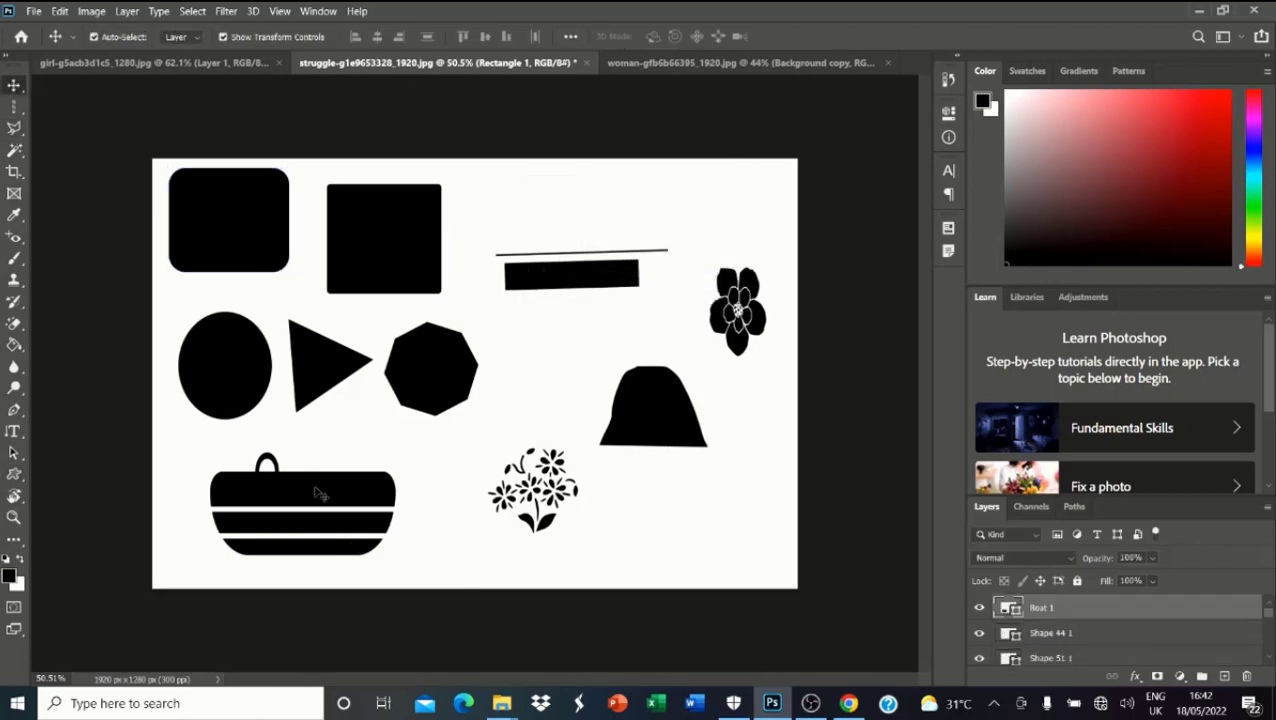
Select the rounded rectangle in the canvas's upper-left corner and change its fill colour to red
{"action": "left_click", "coordinate": [261, 238]}
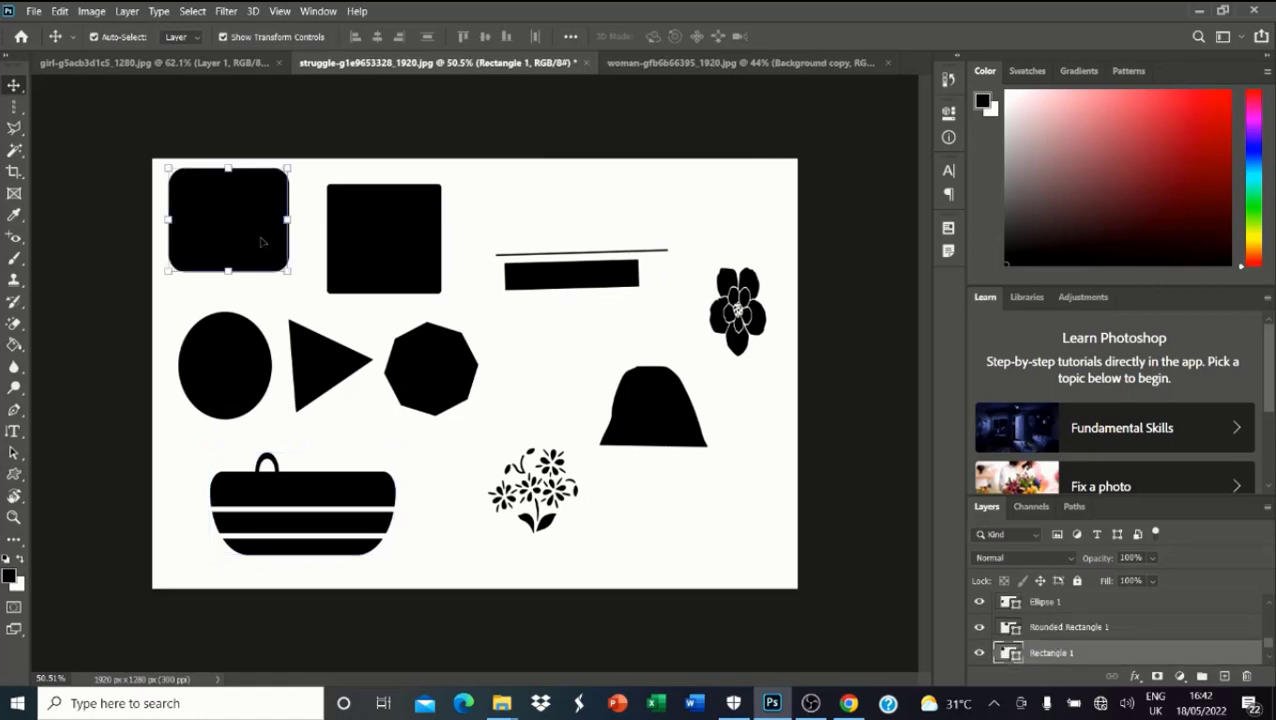
{"action": "left_click", "coordinate": [14, 474]}
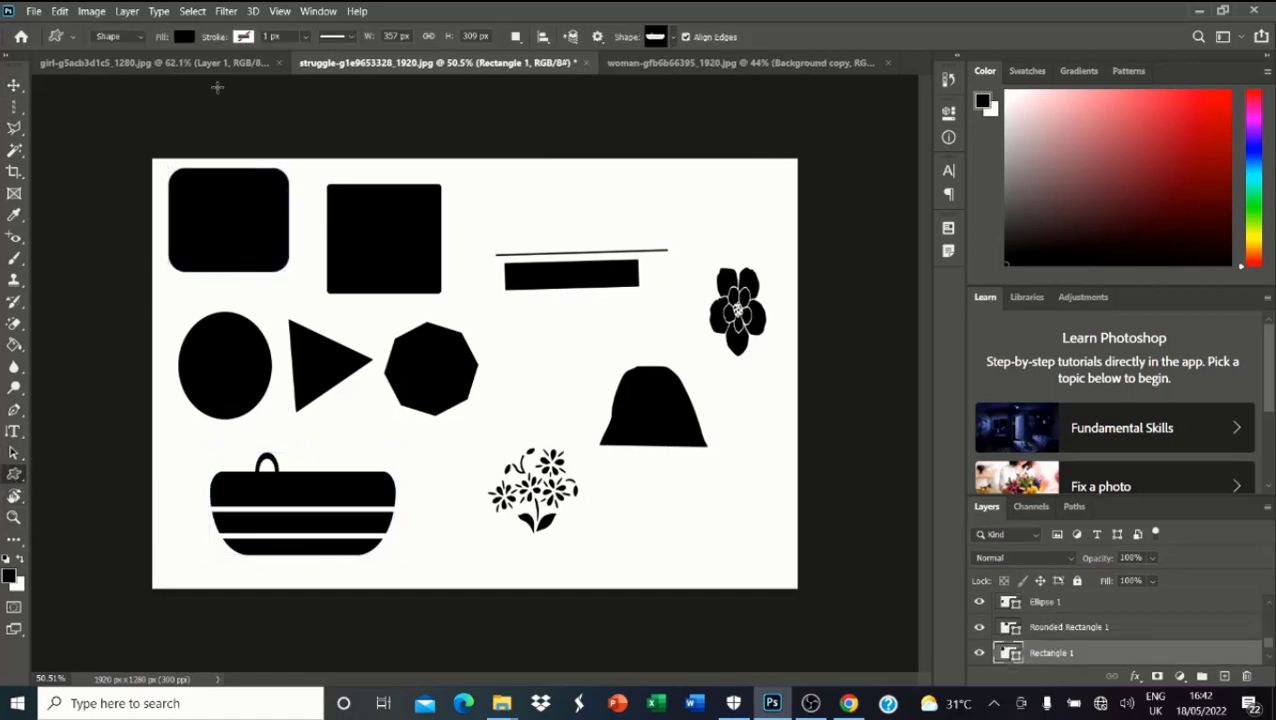
{"action": "left_click", "coordinate": [186, 37]}
{"action": "left_click", "coordinate": [201, 124]}
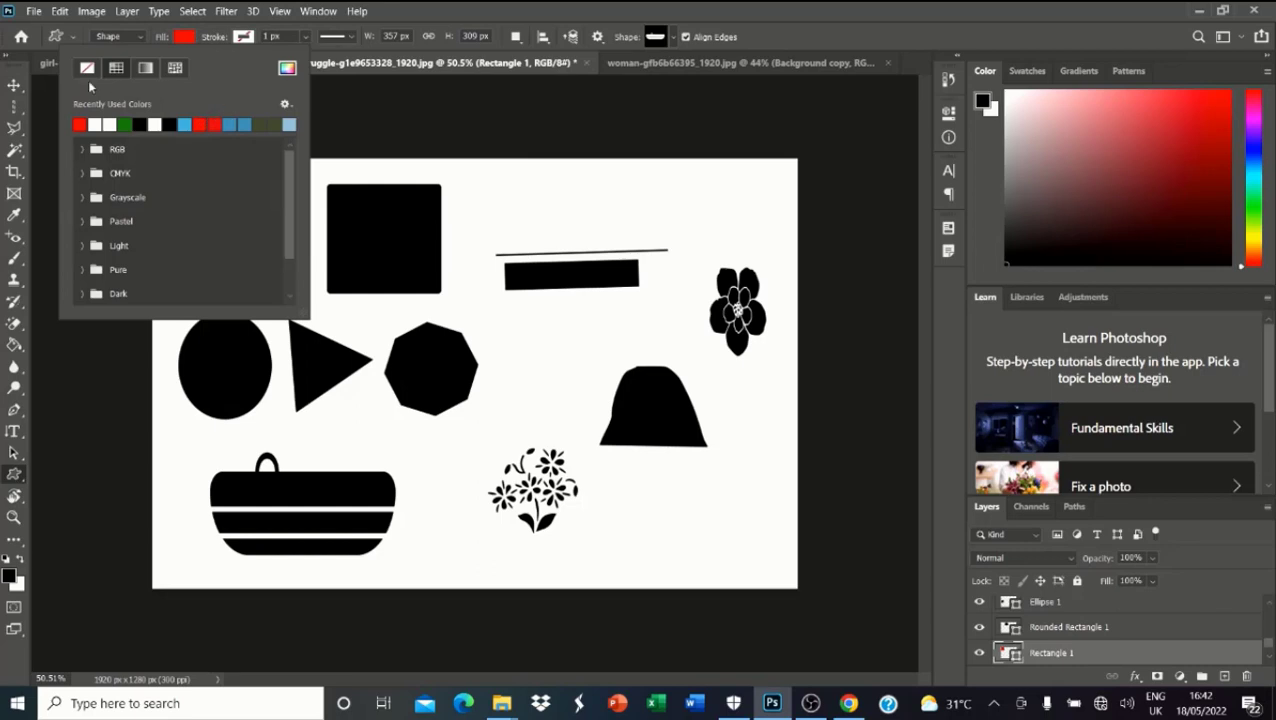
{"action": "left_click", "coordinate": [14, 85]}
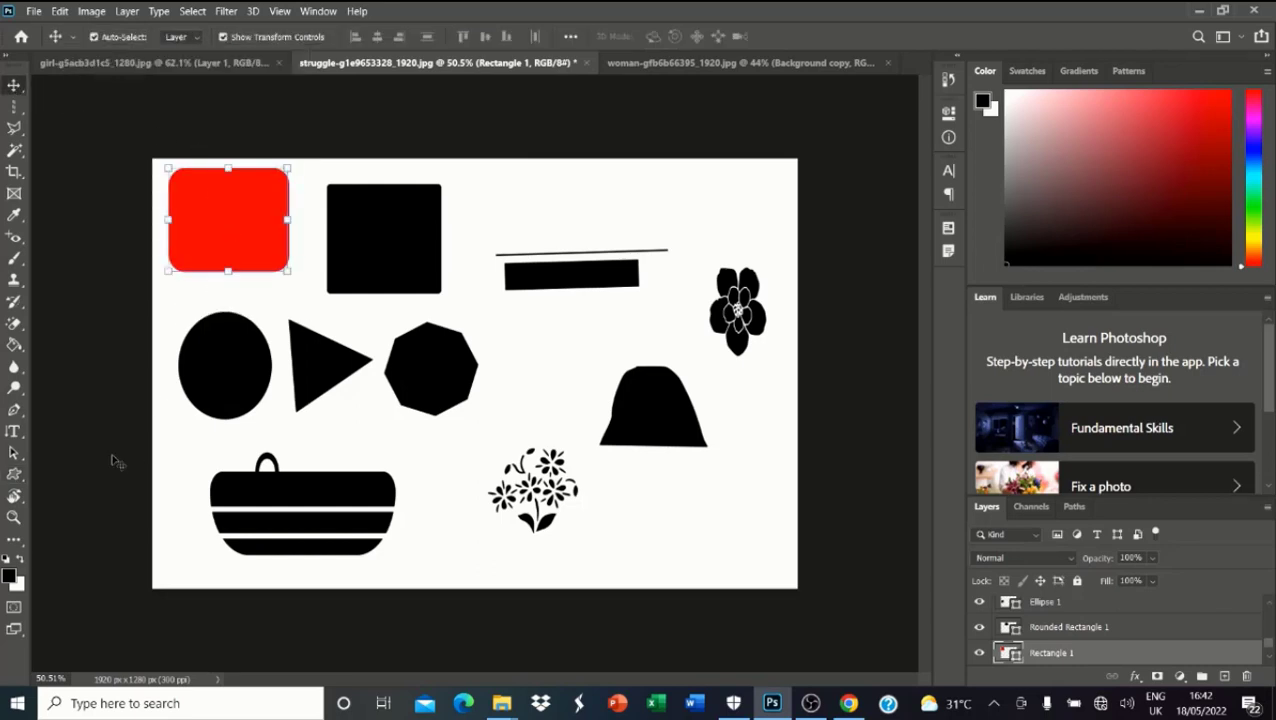
Set the red rectangle's stroke colour to black, without creating a new custom shape
{"action": "left_click", "coordinate": [14, 474]}
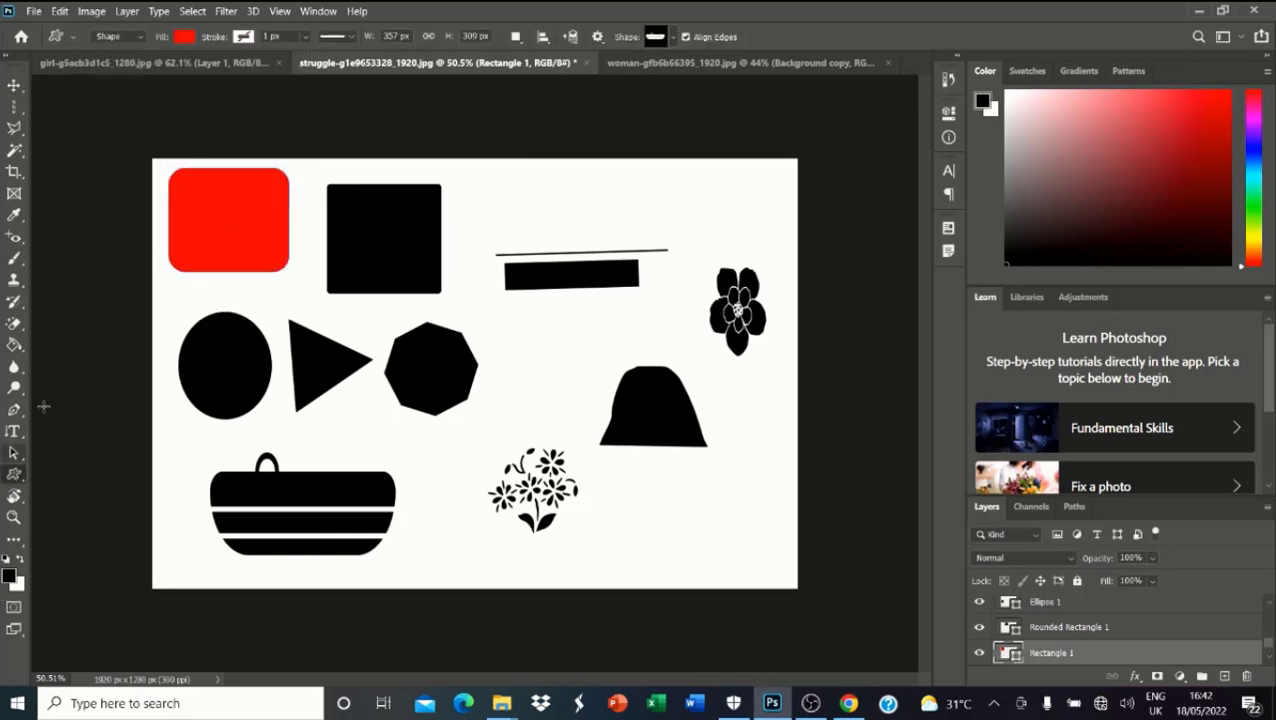
{"action": "left_click", "coordinate": [243, 37]}
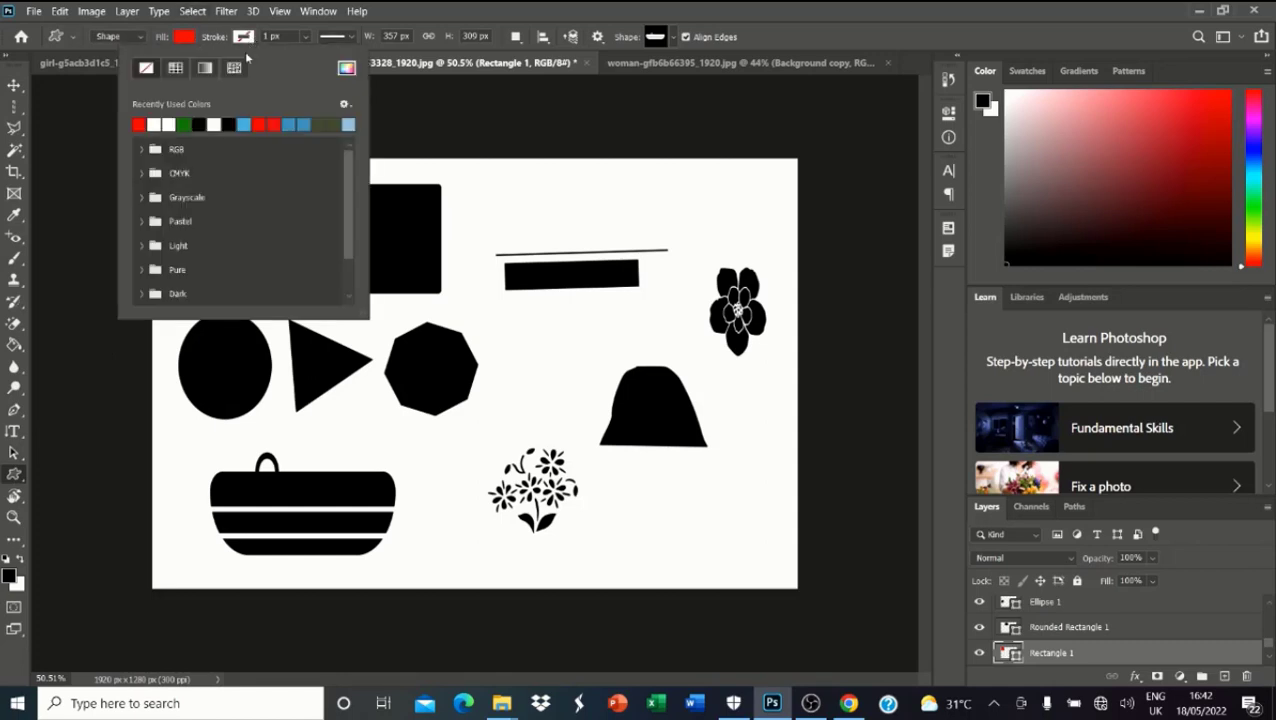
{"action": "left_click", "coordinate": [232, 124]}
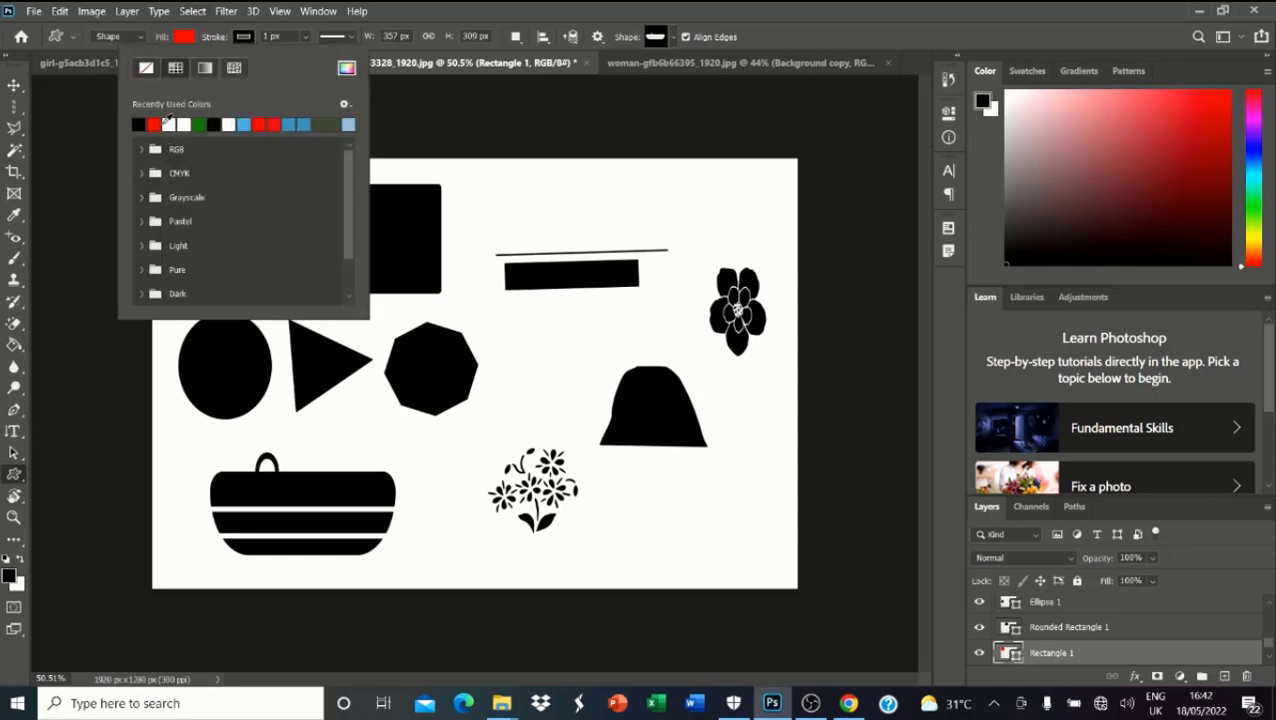
{"action": "left_click", "coordinate": [257, 207]}
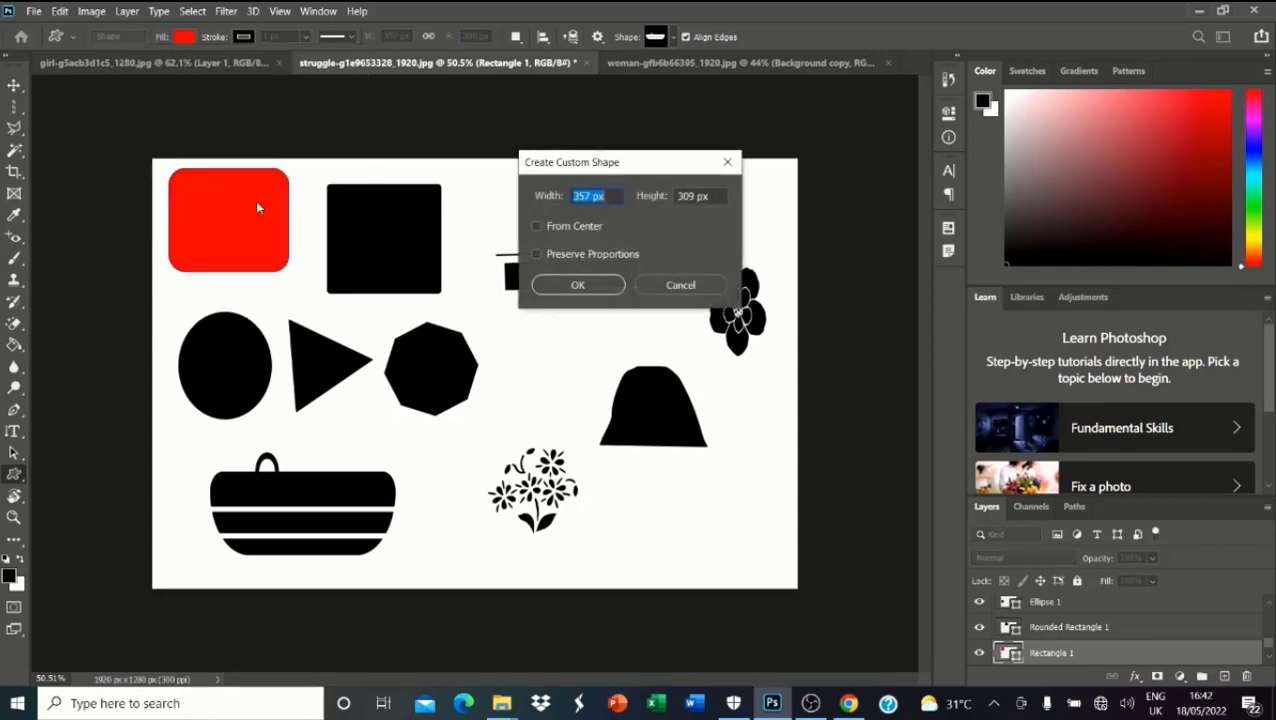
{"action": "left_click", "coordinate": [681, 285]}
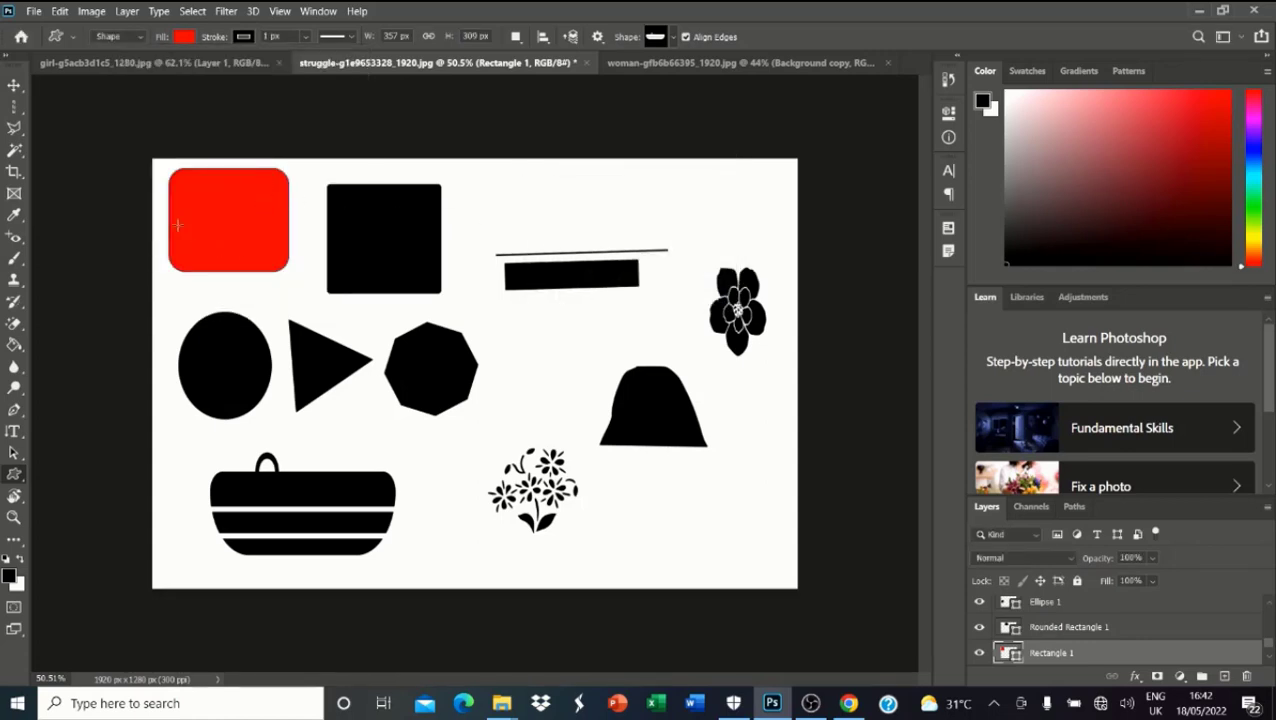
Change the red rectangle's stroke to a dashed line, widen it to 15.60 px, and inspect it up close
{"action": "left_click", "coordinate": [350, 37]}
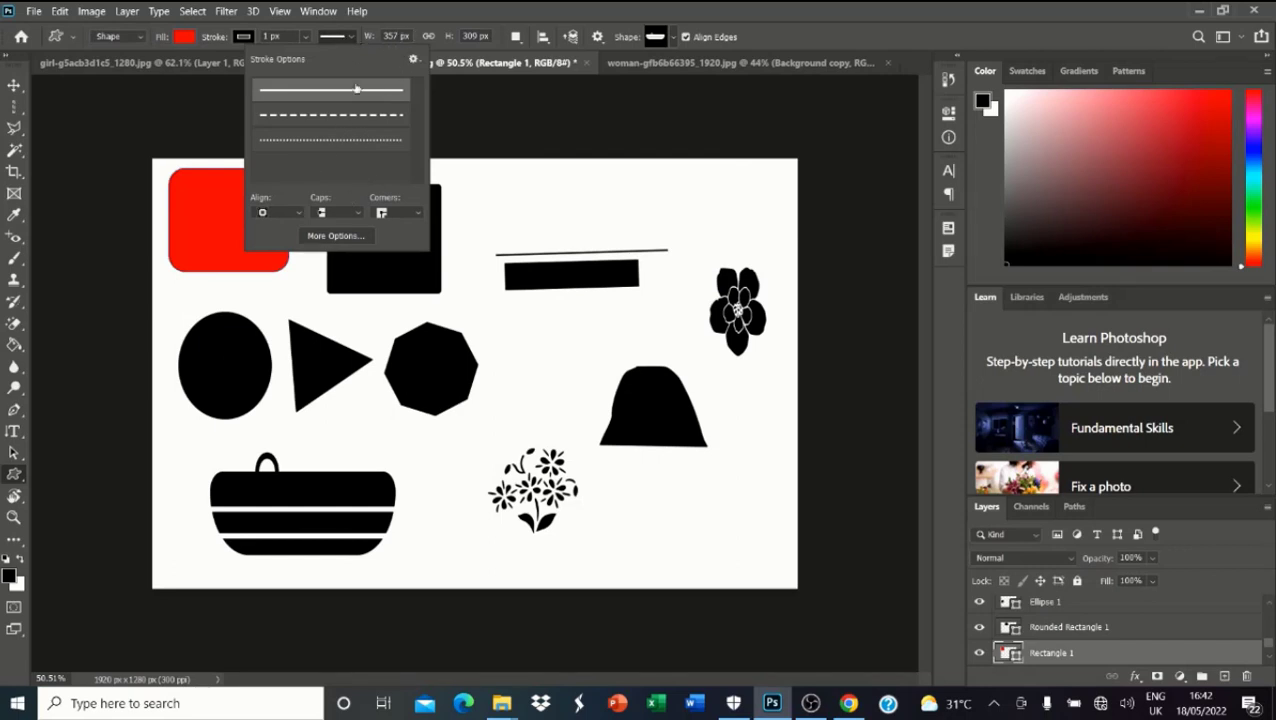
{"action": "left_click", "coordinate": [324, 118]}
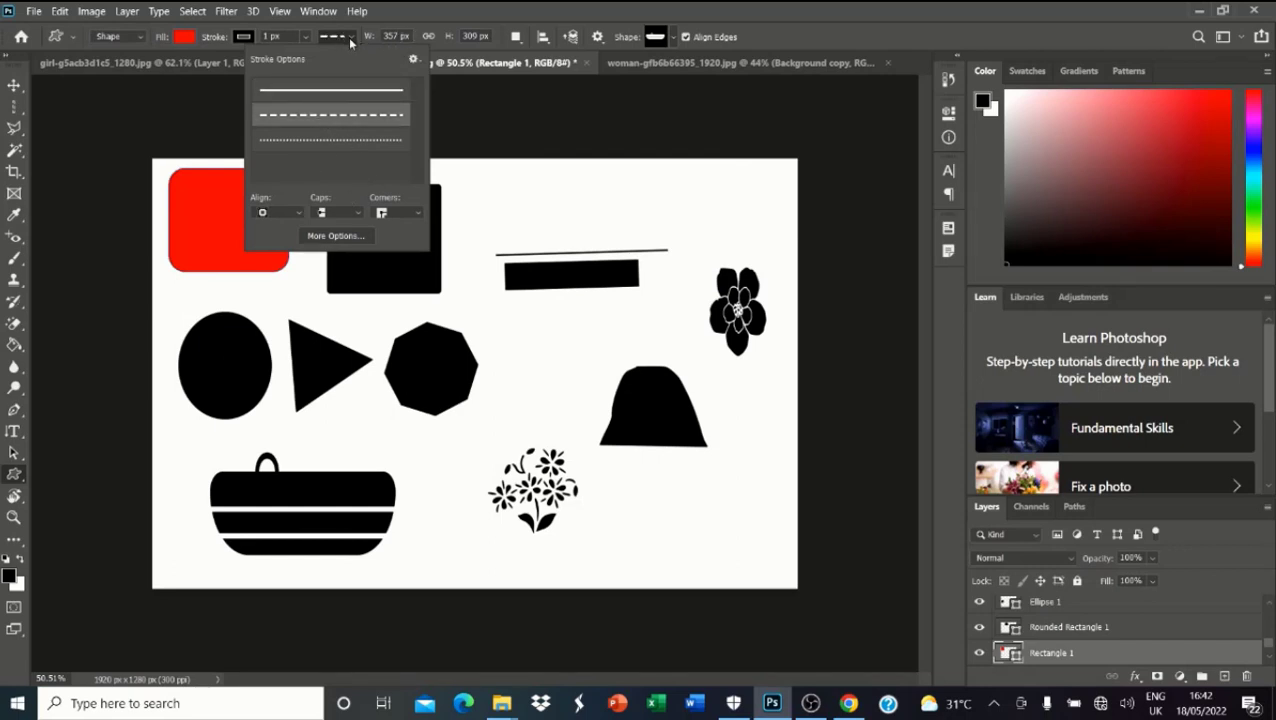
{"action": "left_click", "coordinate": [305, 37]}
{"action": "mouse_move", "coordinate": [306, 59]}
{"action": "left_mouse_down"}
{"action": "mouse_move", "coordinate": [347, 59]}
{"action": "mouse_move", "coordinate": [316, 58]}
{"action": "left_mouse_up"}
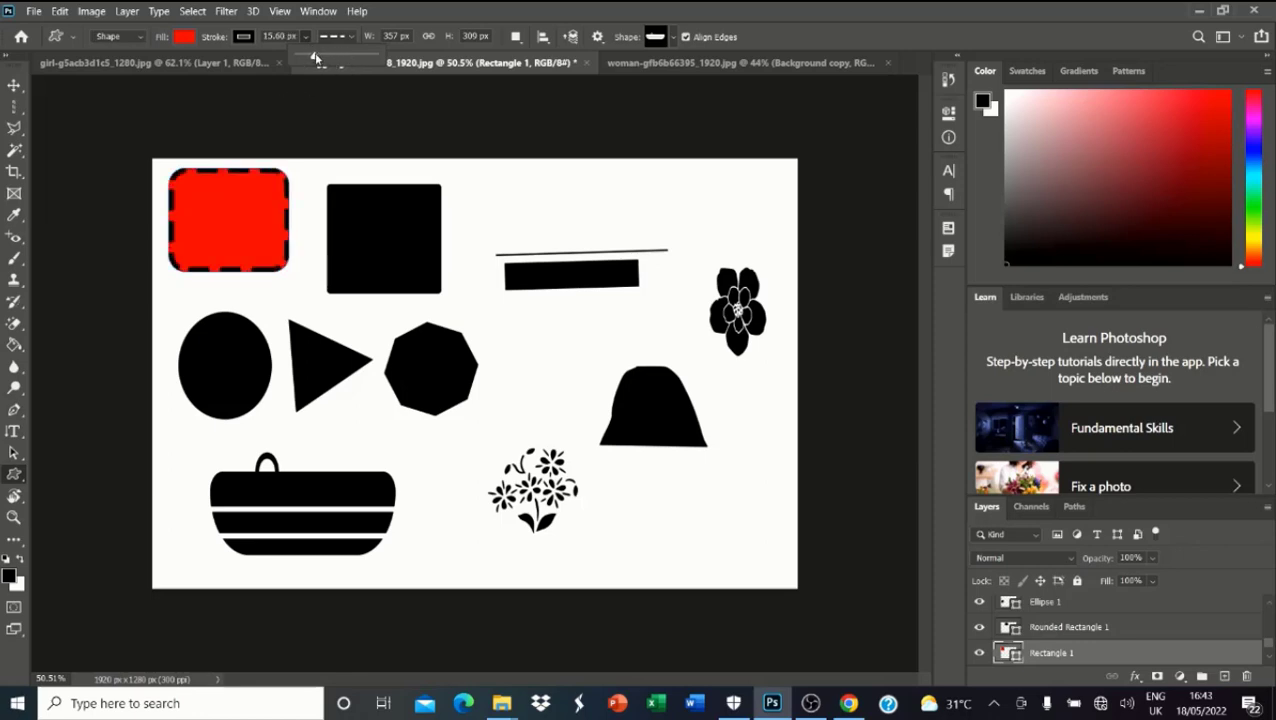
{"action": "left_click", "coordinate": [14, 86]}
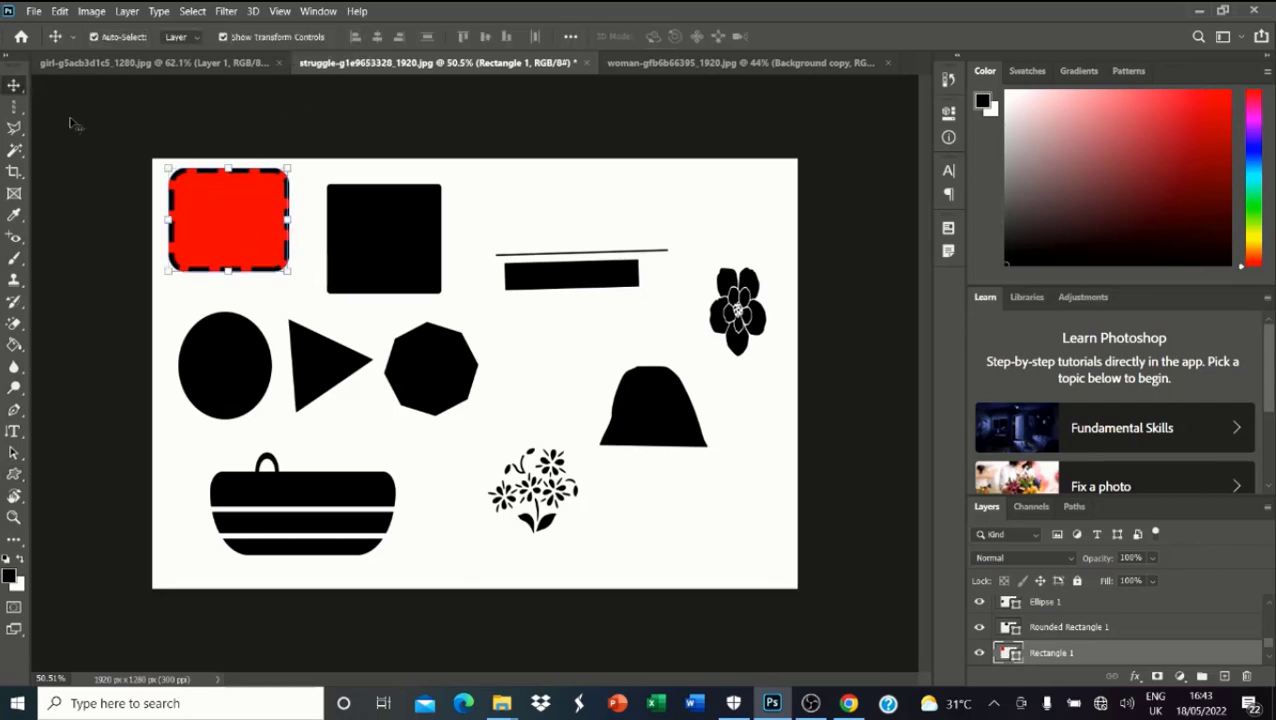
{"action": "scroll", "coordinate": [236, 178], "scroll_direction": "up", "scroll_amount": 5}
{"action": "scroll", "coordinate": [231, 150], "scroll_direction": "down", "scroll_amount": 1}
{"action": "scroll", "coordinate": [230, 150], "scroll_direction": "down", "scroll_amount": 1}
{"action": "scroll", "coordinate": [230, 150], "scroll_direction": "up", "scroll_amount": 1}
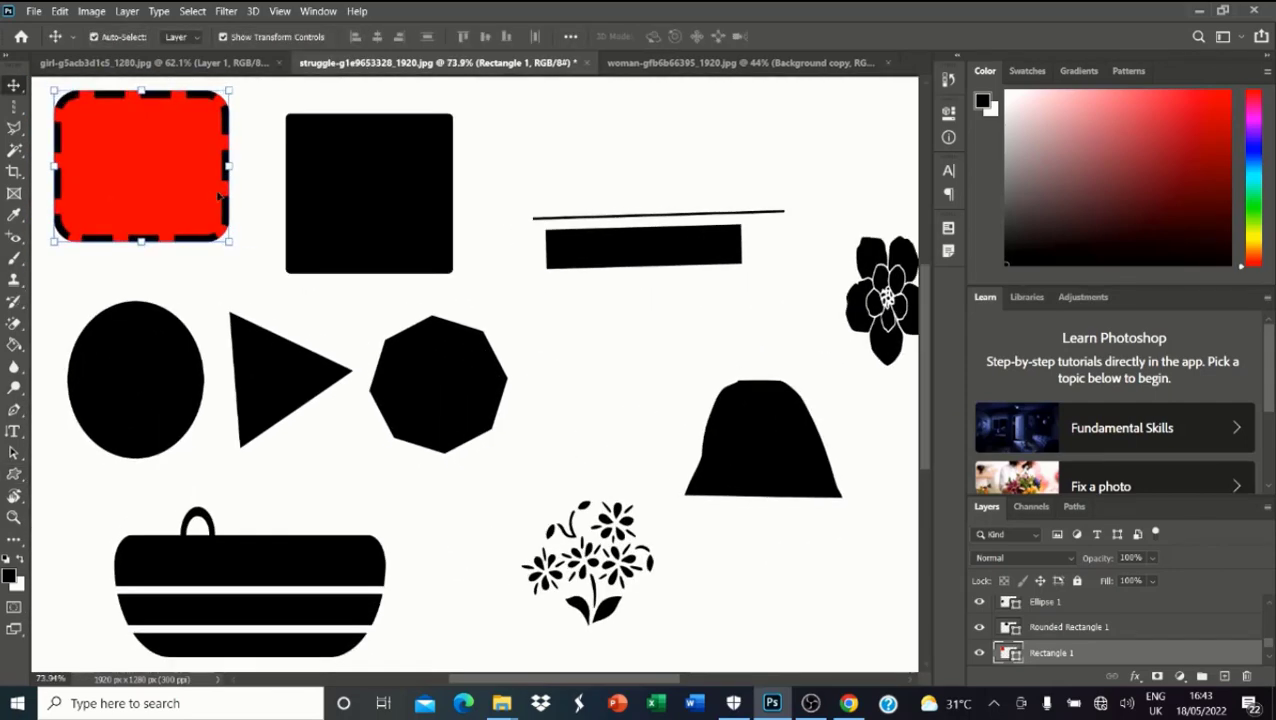
{"action": "scroll", "coordinate": [240, 200], "scroll_direction": "down", "scroll_amount": 2}
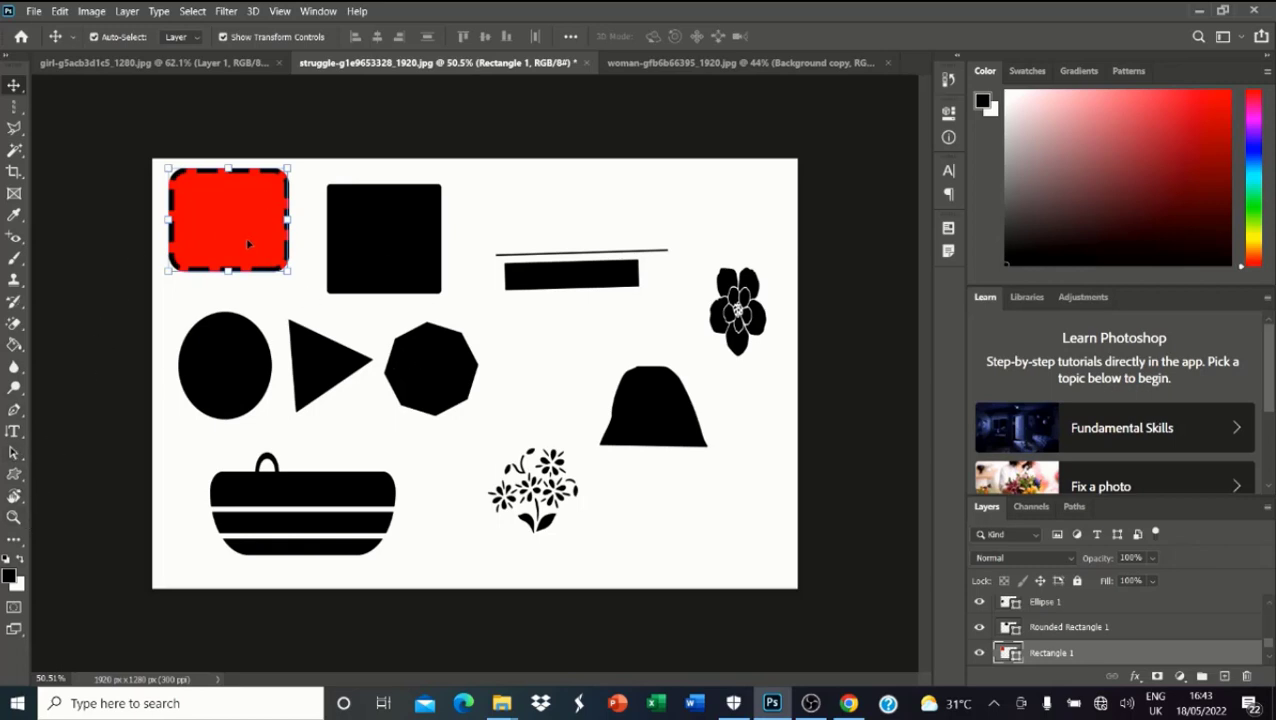
Copy the dashed red rectangle into the woman-gfb6b66395_1920.jpg document and place it over the upper stairs left of the woman
{"action": "left_click_drag", "start_coordinate": [248, 243], "coordinate": [374, 334]}
{"action": "left_click_drag", "start_coordinate": [327, 311], "coordinate": [329, 262]}
{"action": "key", "text": "Return"}
{"action": "key", "text": "Return"}
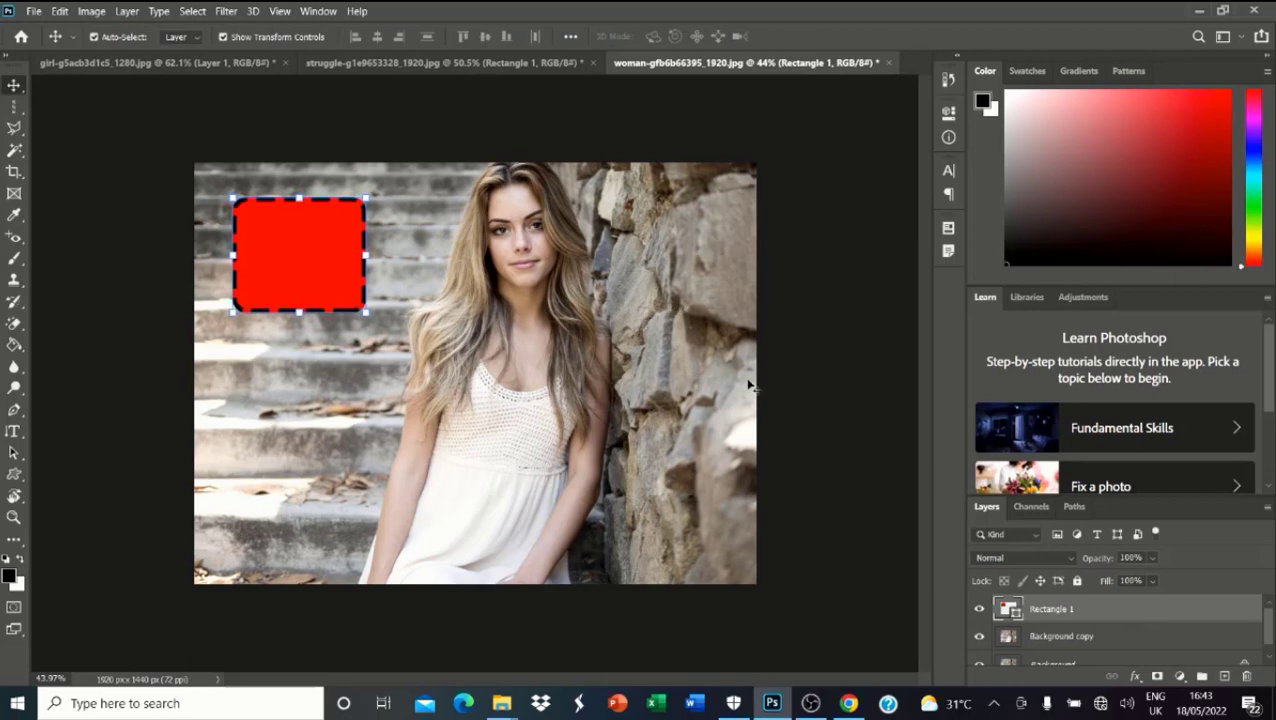
Move the Background copy layer above the Rectangle 1 layer
{"action": "left_click", "coordinate": [530, 390]}
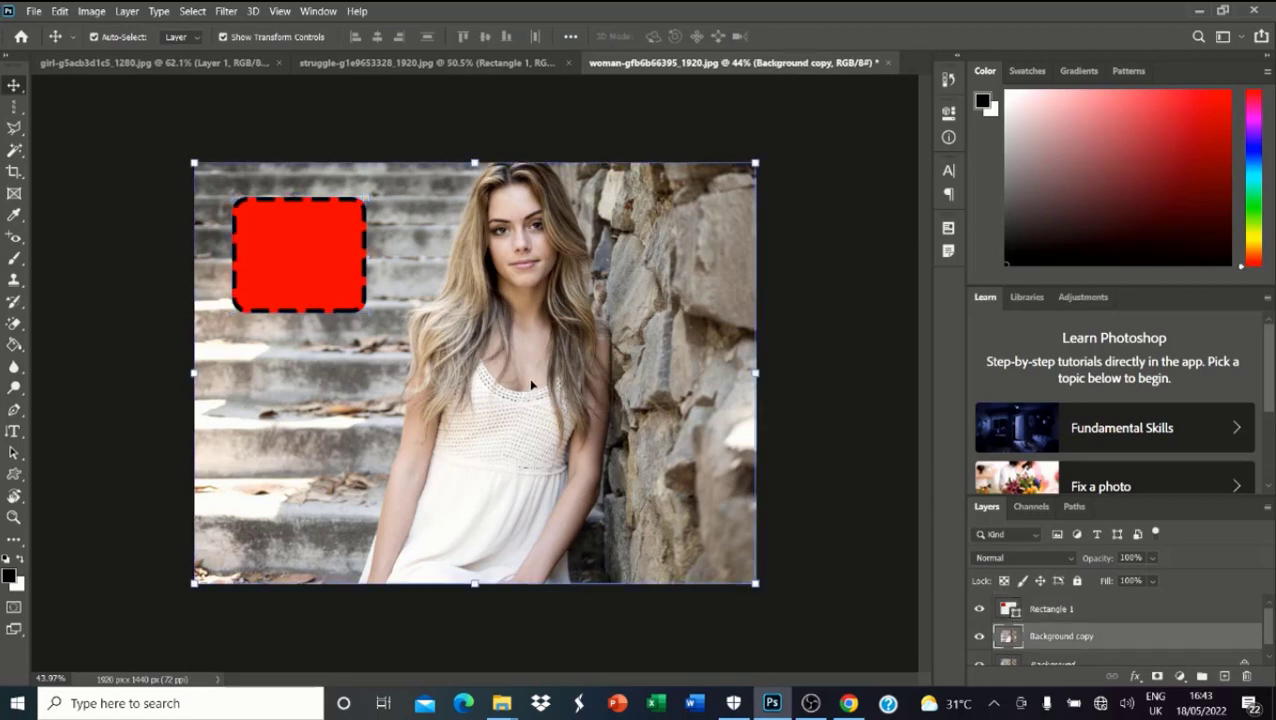
{"action": "scroll", "coordinate": [1129, 650], "scroll_direction": "down", "scroll_amount": 1}
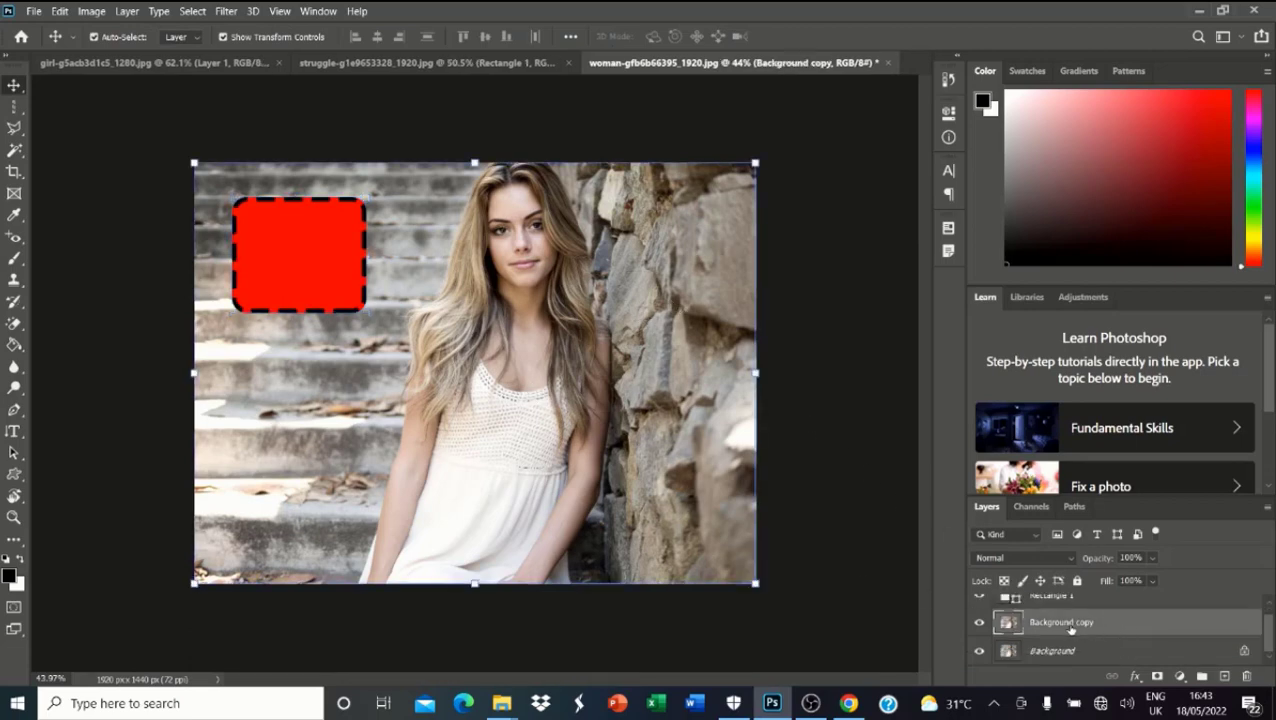
{"action": "left_click_drag", "start_coordinate": [1068, 628], "coordinate": [1050, 600]}
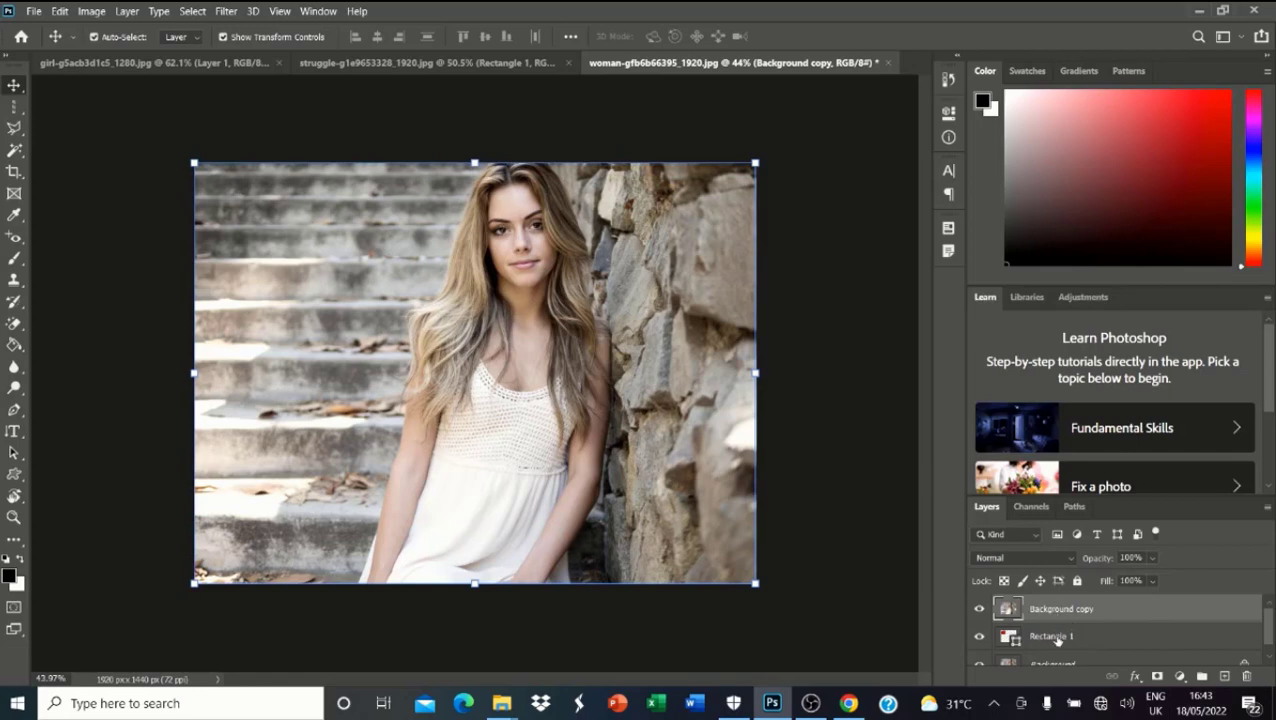
Clip the Background copy layer to the Rectangle 1 layer with a clipping mask
{"action": "left_click", "coordinate": [1057, 640]}
{"action": "left_click", "coordinate": [1058, 612]}
{"action": "left_click", "coordinate": [1055, 638]}
{"action": "left_click", "coordinate": [1049, 611]}
{"action": "left_click", "coordinate": [59, 11]}
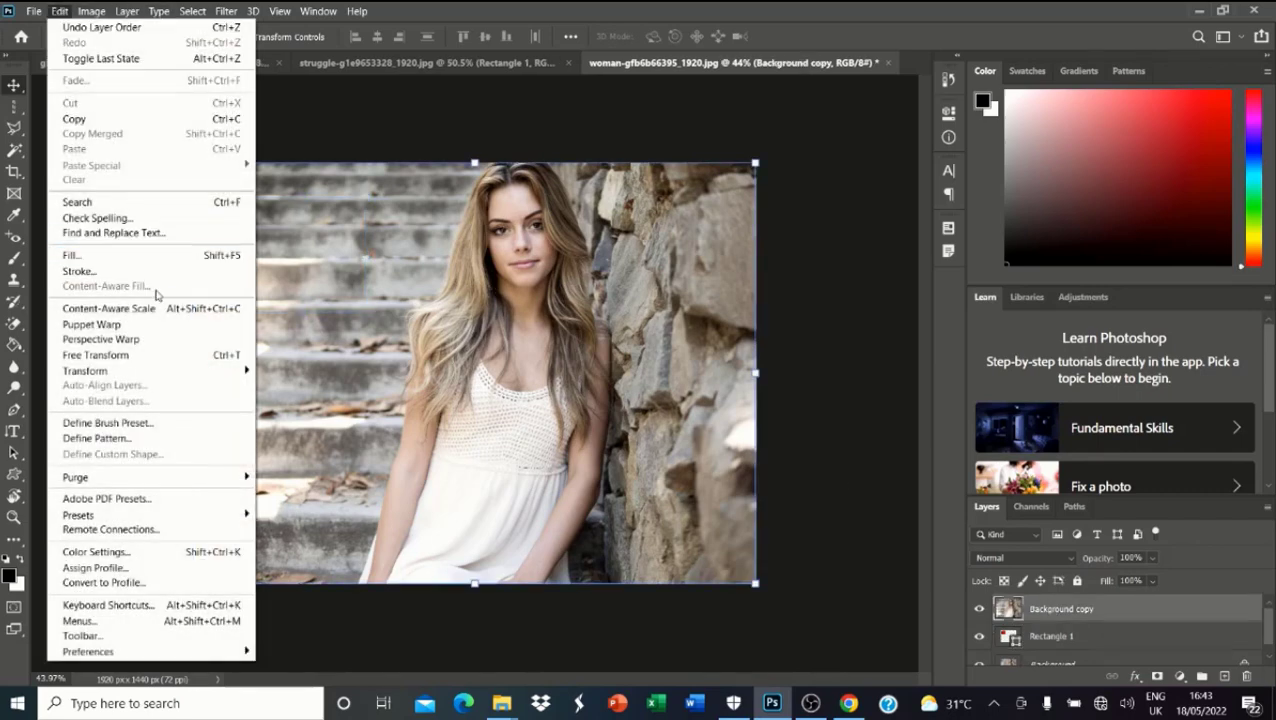
{"action": "mouse_move", "coordinate": [130, 12]}
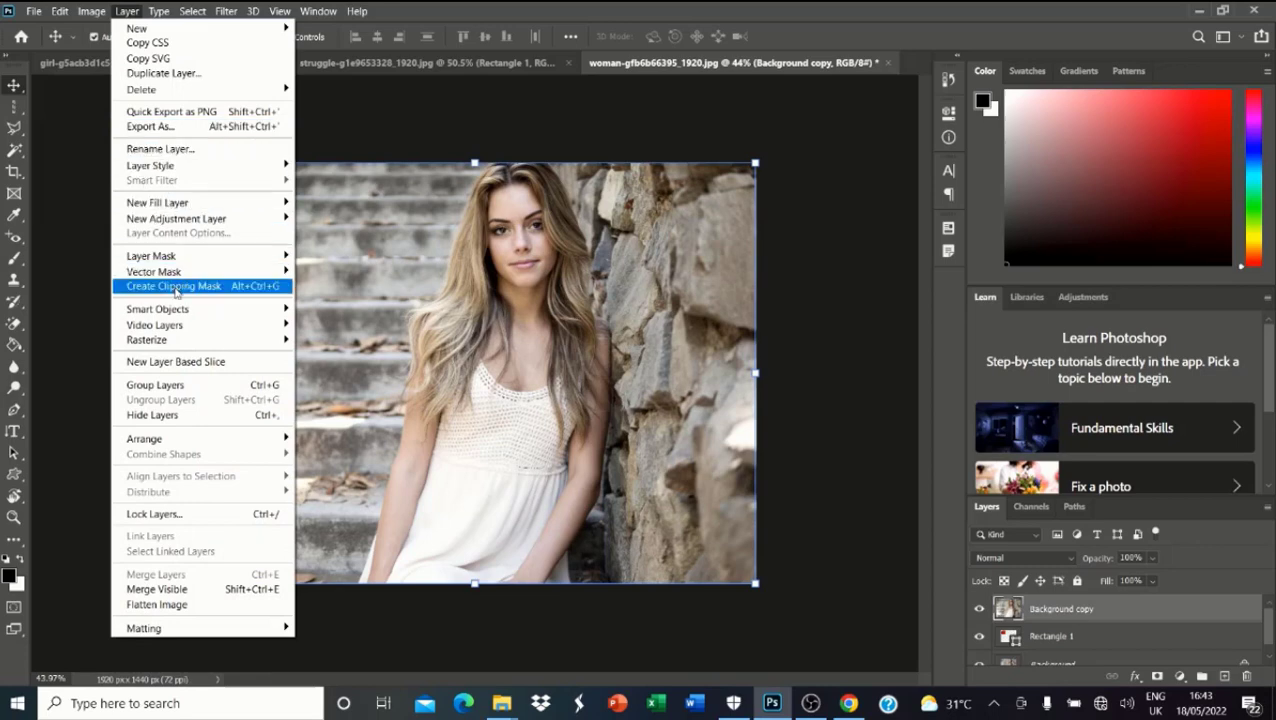
{"action": "left_click", "coordinate": [285, 287]}
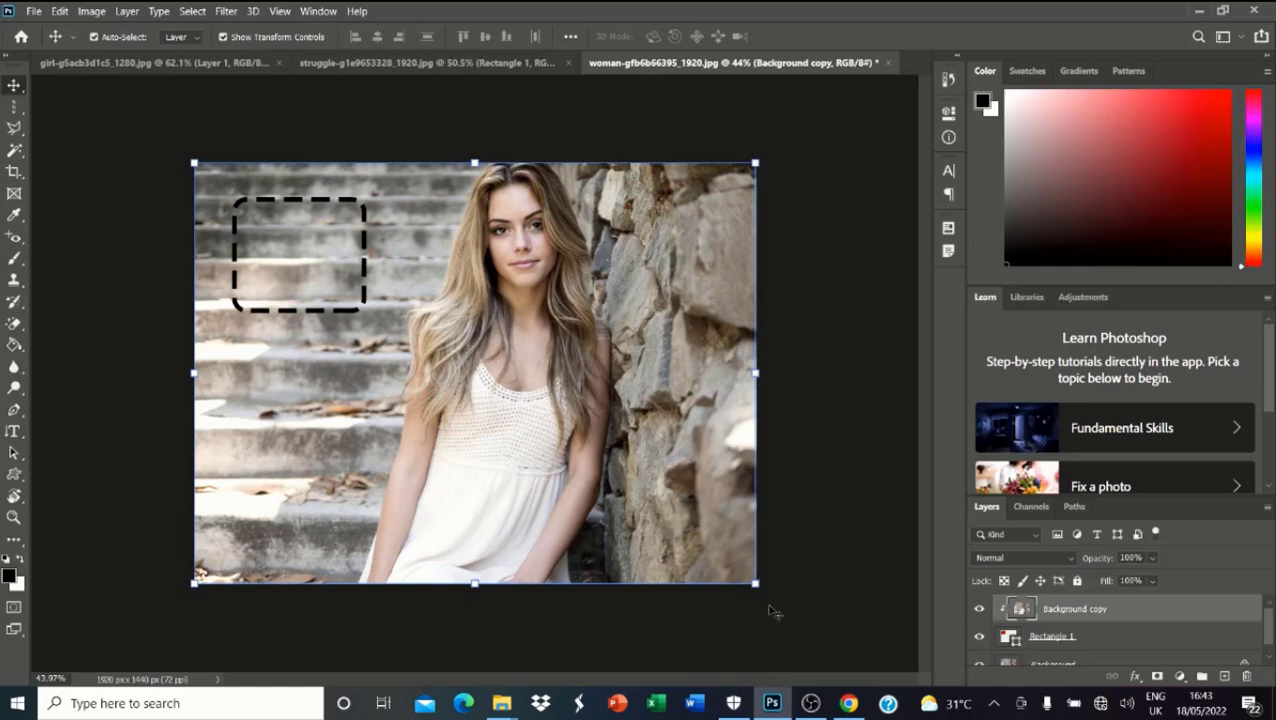
Scale the Background copy photo to about 41% and position it so the woman's head and shoulders fill the dashed rectangle
{"action": "left_click_drag", "start_coordinate": [757, 582], "coordinate": [411, 324]}
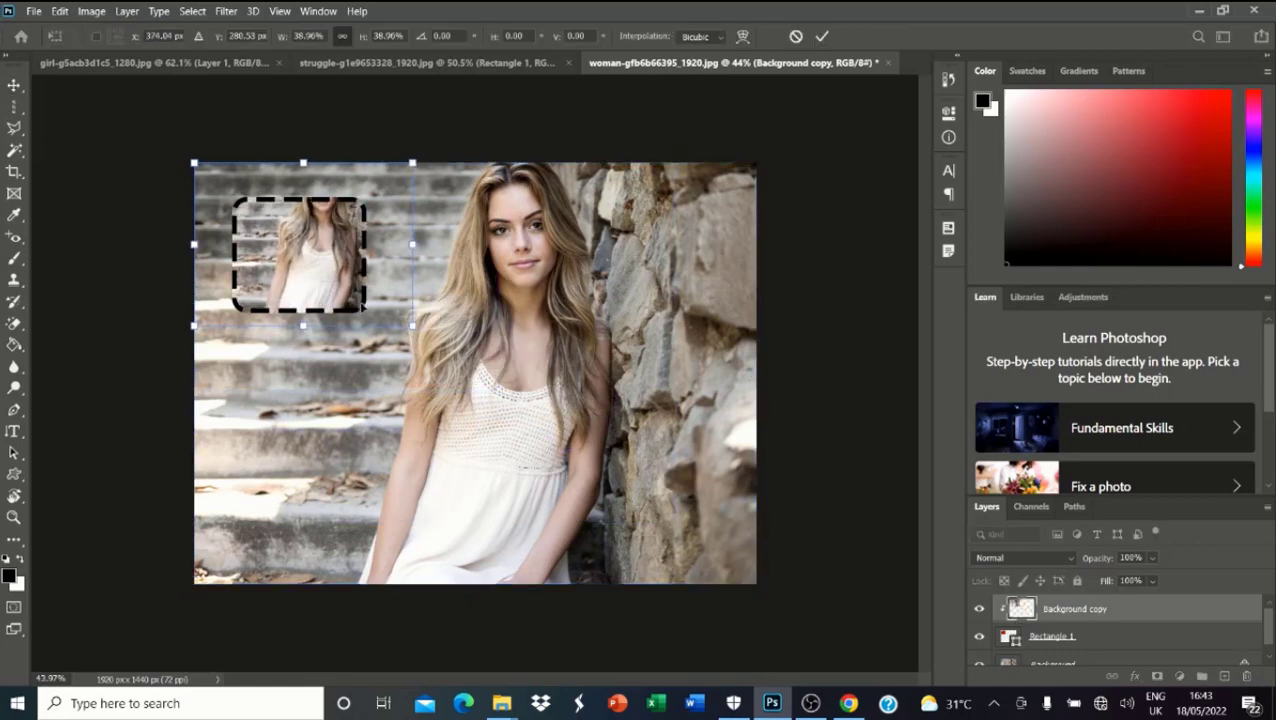
{"action": "left_click_drag", "start_coordinate": [333, 228], "coordinate": [318, 265]}
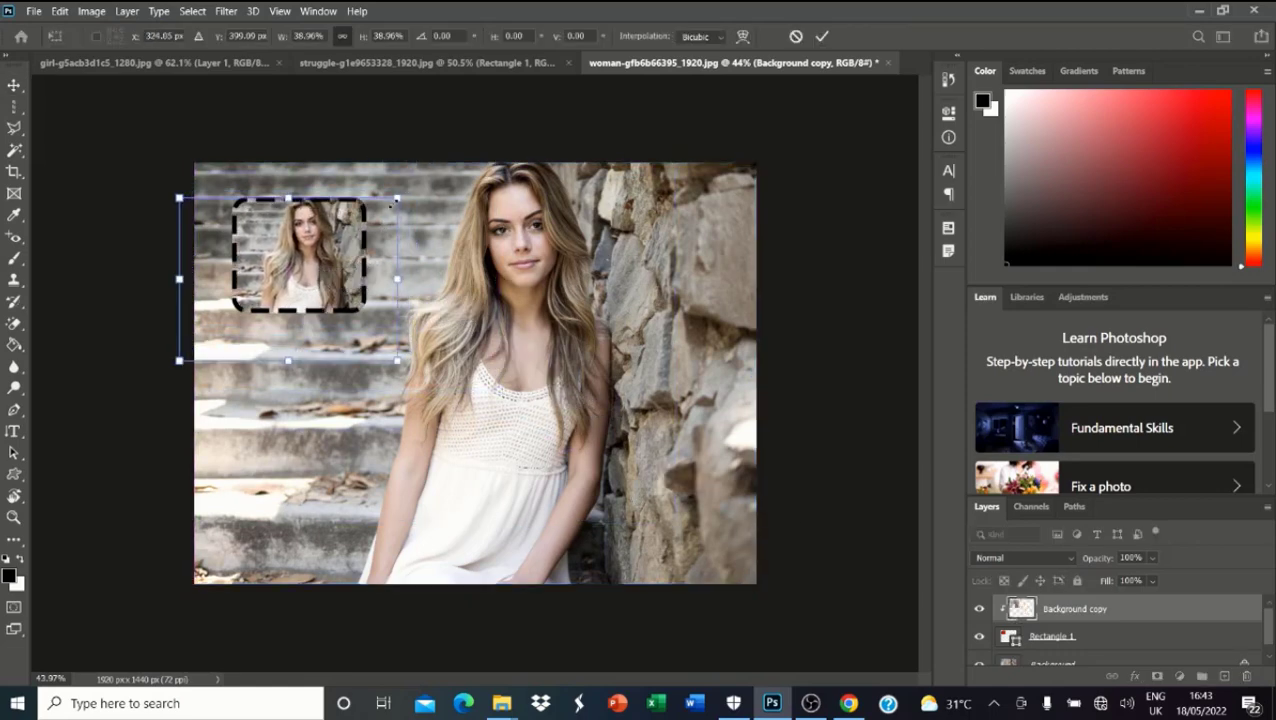
{"action": "left_click_drag", "start_coordinate": [396, 199], "coordinate": [410, 188]}
{"action": "left_click_drag", "start_coordinate": [286, 240], "coordinate": [278, 250]}
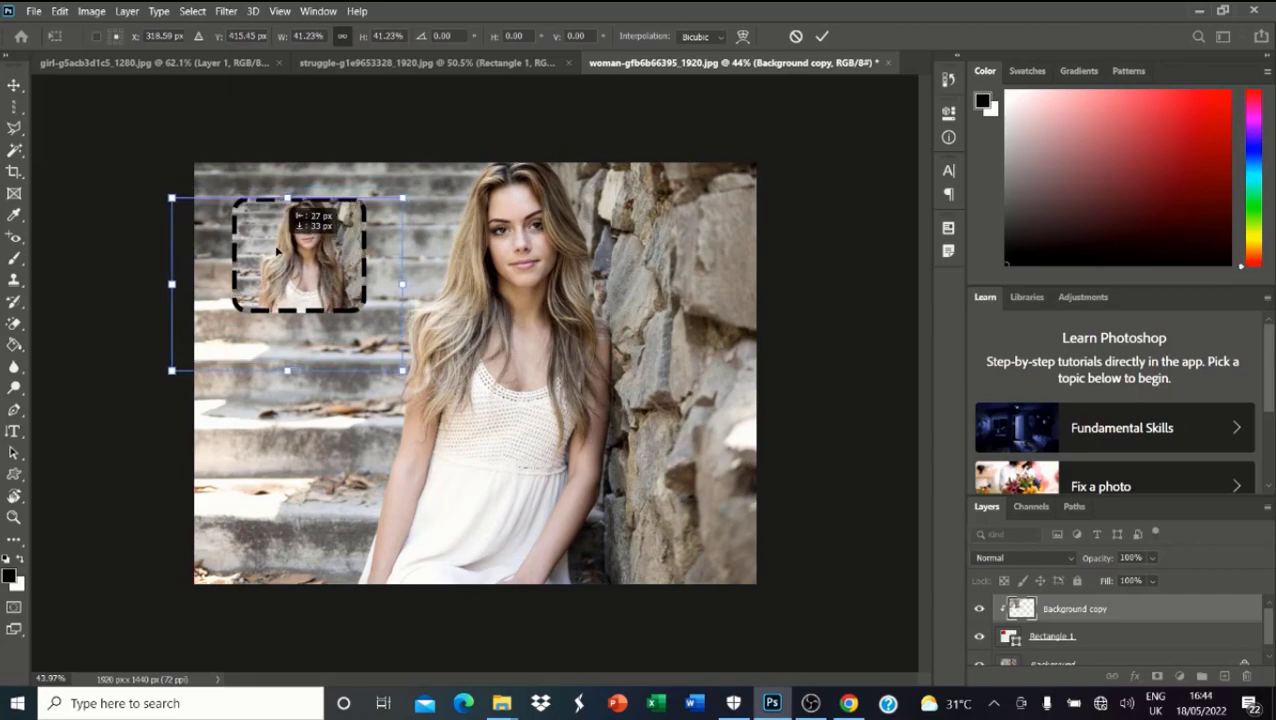
{"action": "key", "text": "Return"}
Add a Bevel & Emboss effect to the Rectangle 1 layer with depth 750%, size 40 px and soften 3 px
{"action": "scroll", "coordinate": [274, 244], "scroll_direction": "up", "scroll_amount": 5}
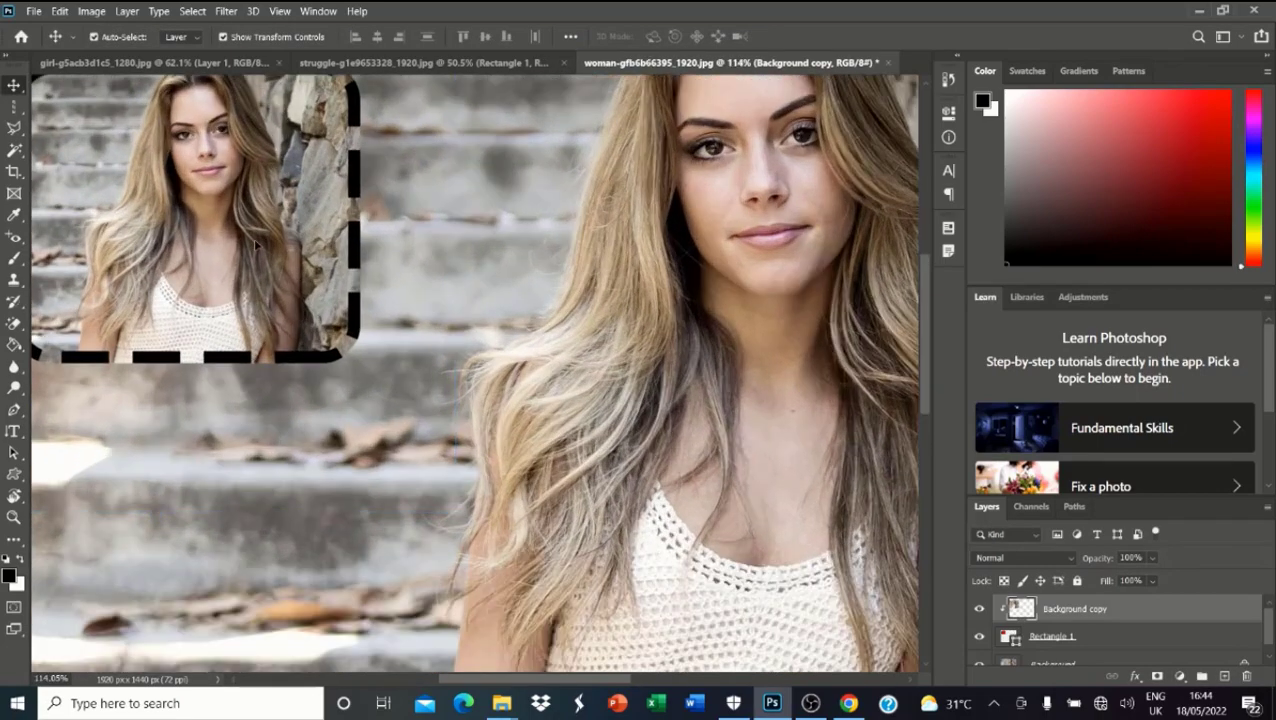
{"action": "right_click", "coordinate": [258, 245]}
{"action": "left_click", "coordinate": [291, 272]}
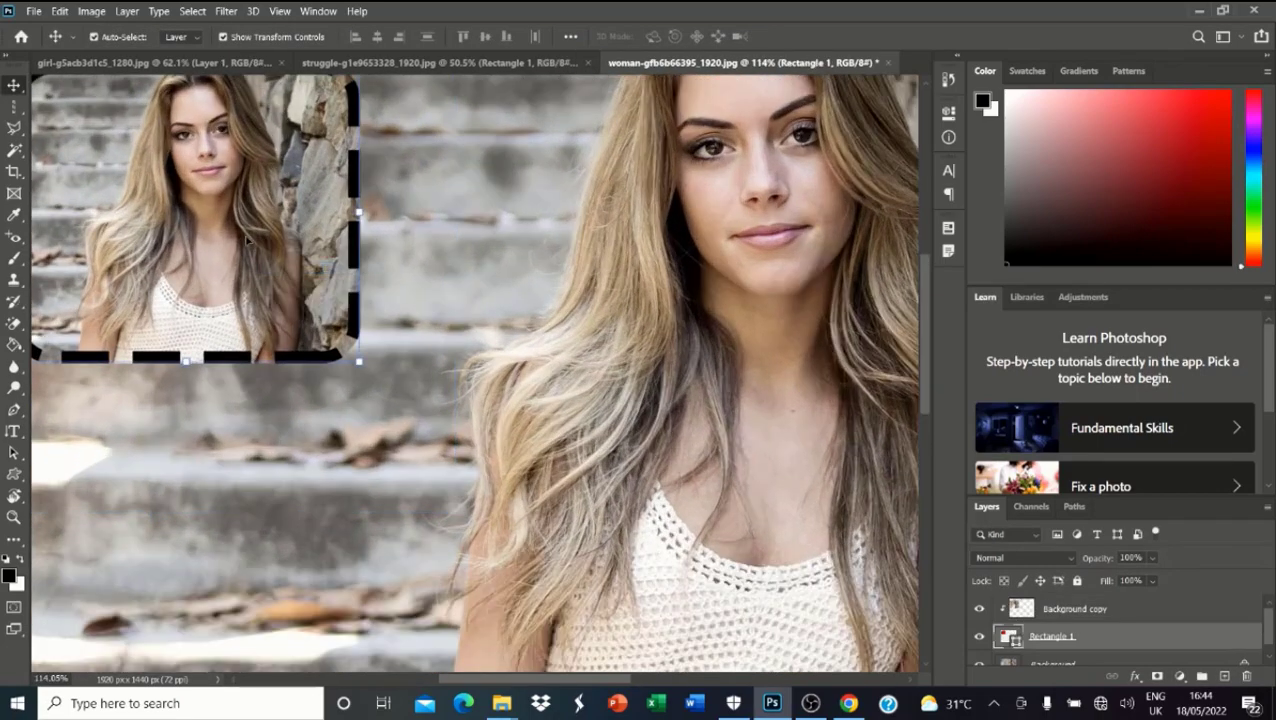
{"action": "scroll", "coordinate": [580, 375], "scroll_direction": "down", "scroll_amount": 3}
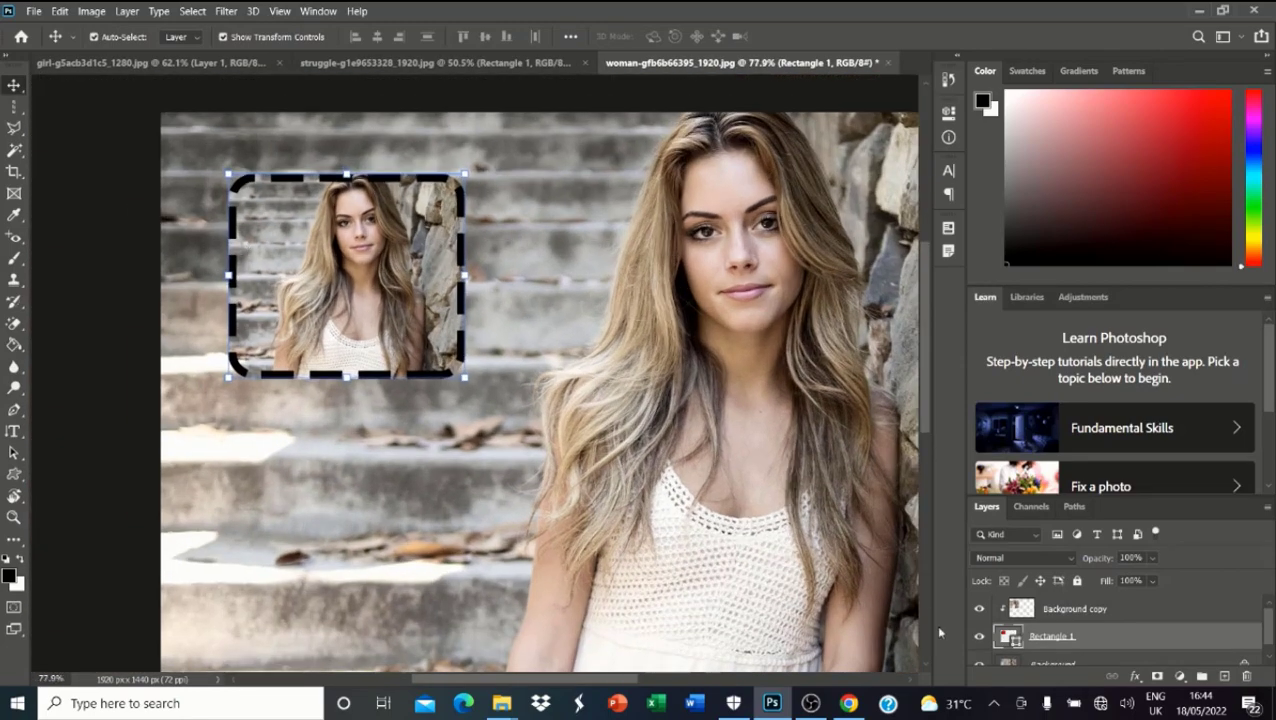
{"action": "left_click", "coordinate": [1134, 677]}
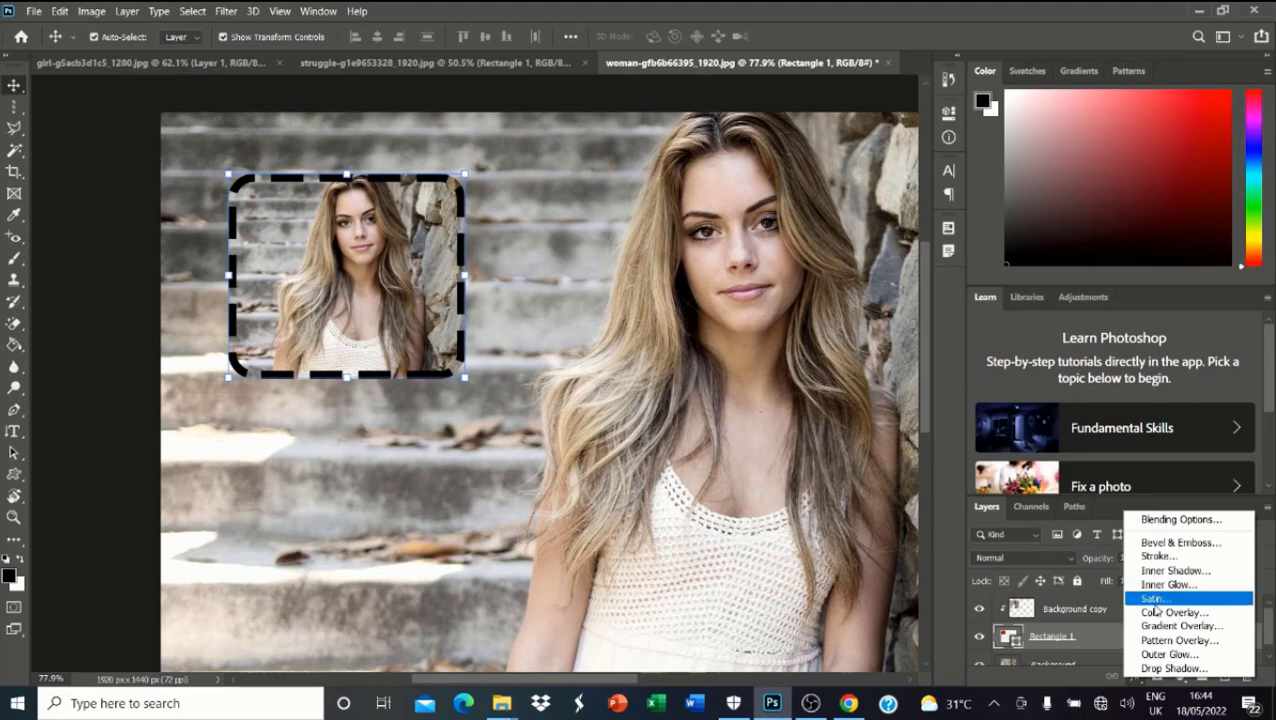
{"action": "left_click", "coordinate": [1163, 545]}
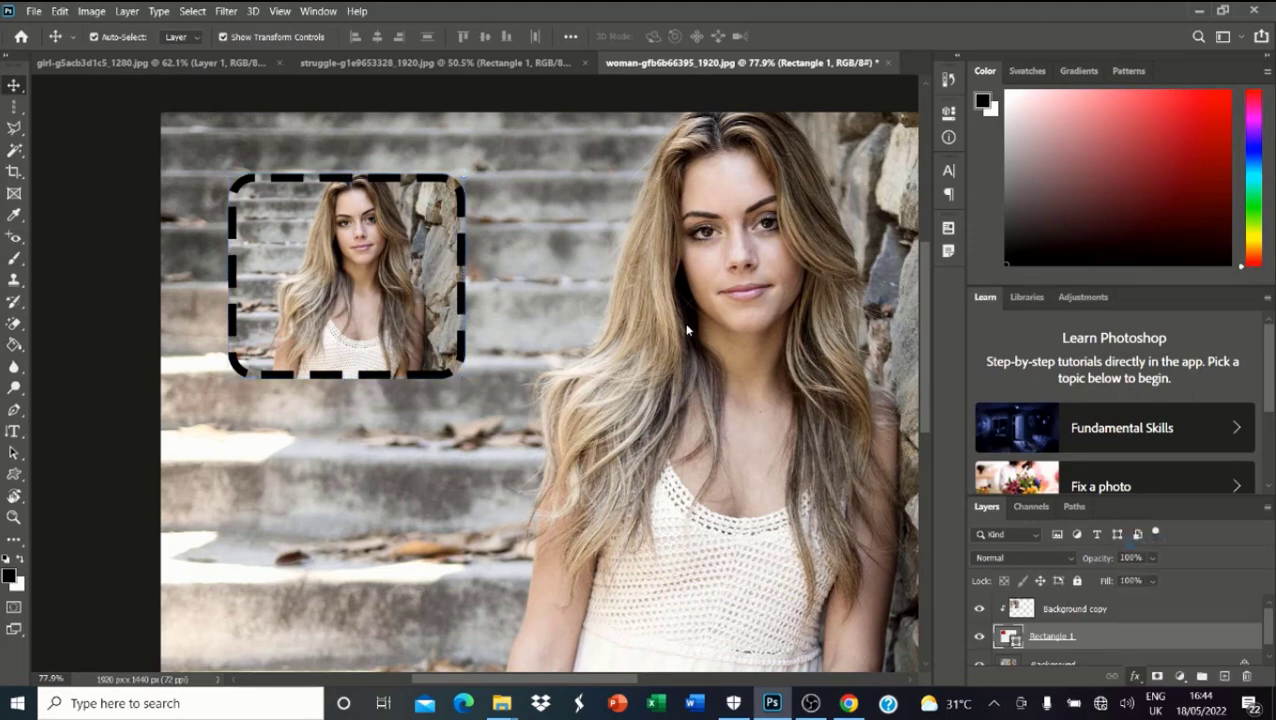
{"action": "left_click_drag", "start_coordinate": [692, 268], "coordinate": [606, 110]}
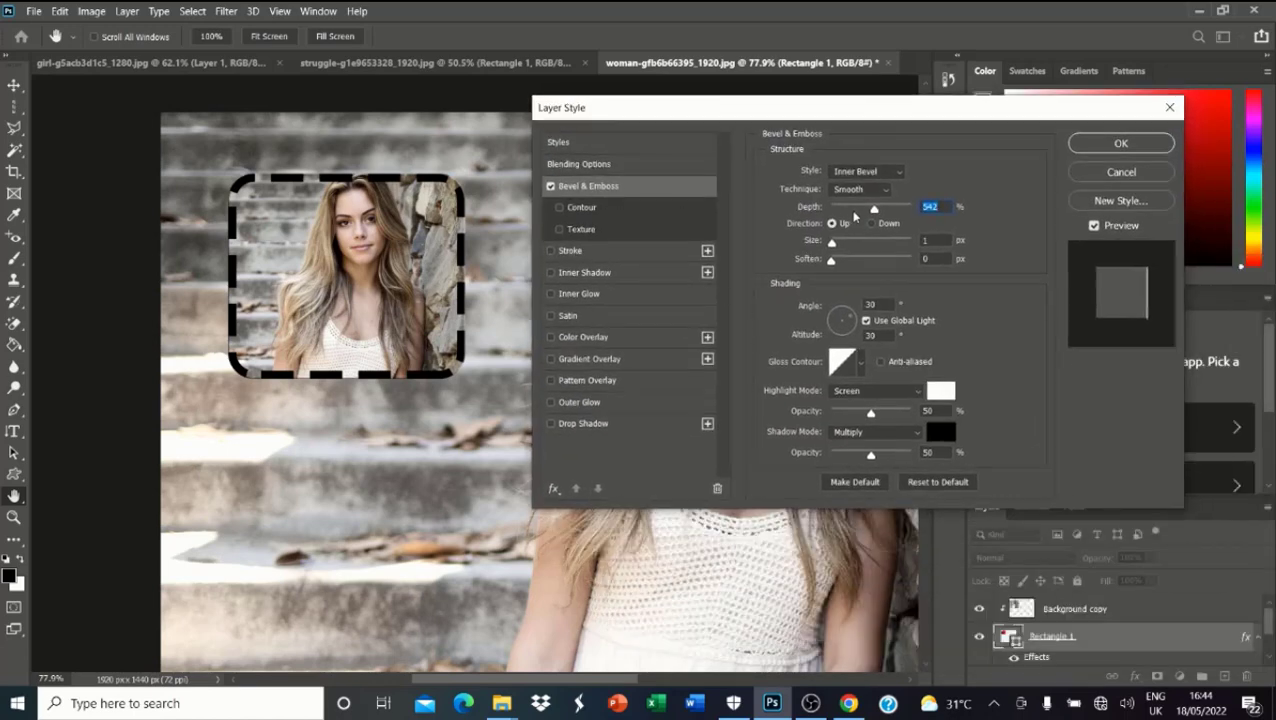
{"action": "left_click_drag", "start_coordinate": [874, 209], "coordinate": [891, 209]}
{"action": "mouse_move", "coordinate": [830, 246]}
{"action": "left_mouse_down"}
{"action": "mouse_move", "coordinate": [850, 246]}
{"action": "mouse_move", "coordinate": [847, 265]}
{"action": "left_mouse_up"}
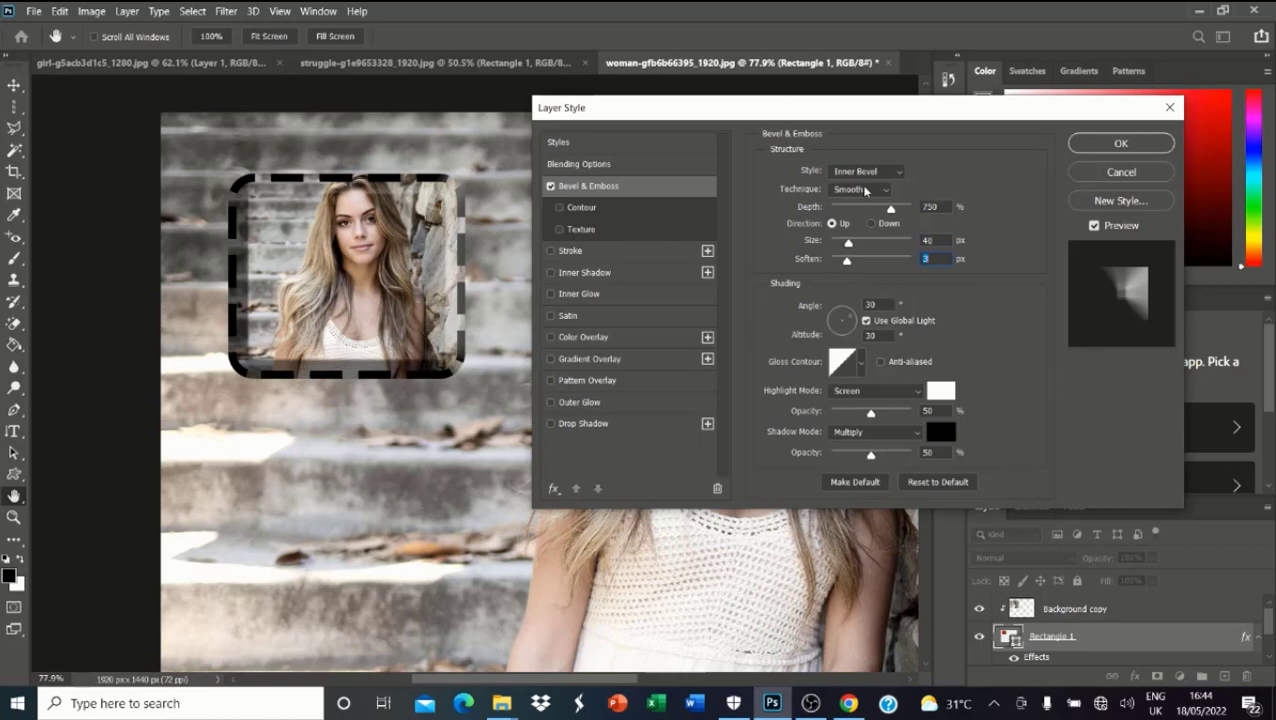
Try the Contour, Satin and Gradient Overlay effects on the rectangle and switch them off again
{"action": "left_click", "coordinate": [560, 208]}
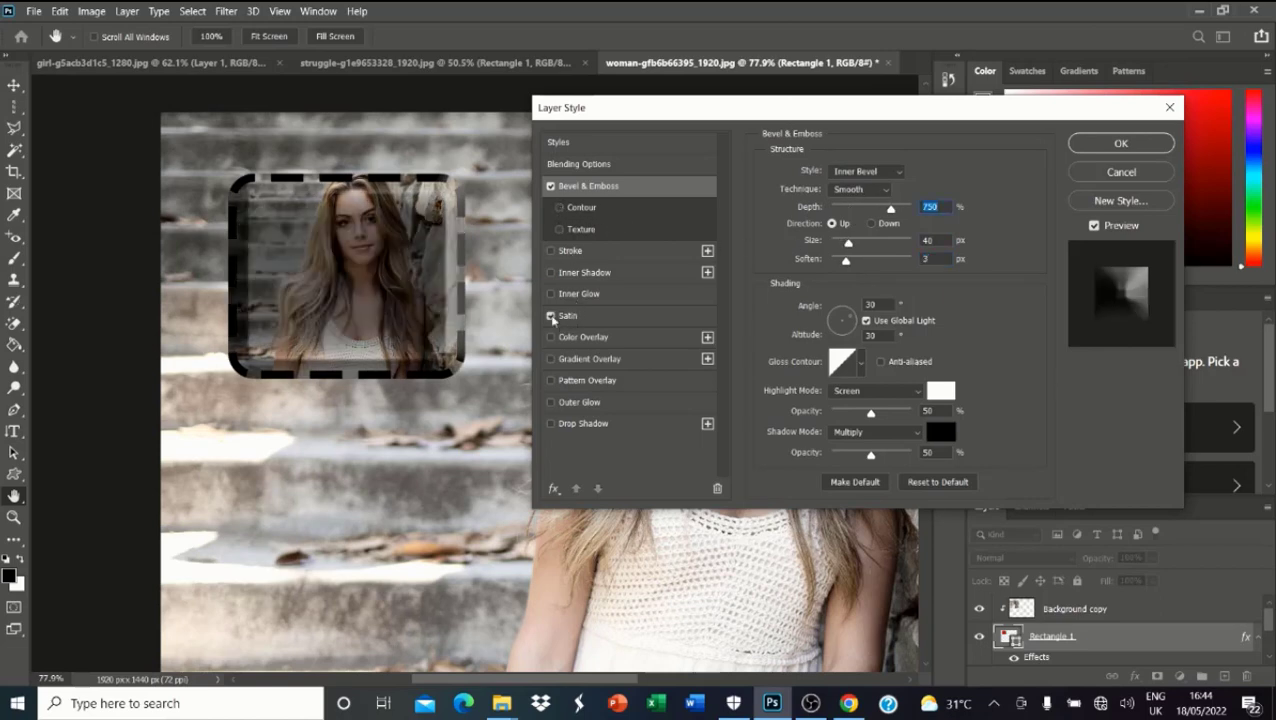
{"action": "left_click", "coordinate": [551, 360]}
{"action": "left_click", "coordinate": [551, 360]}
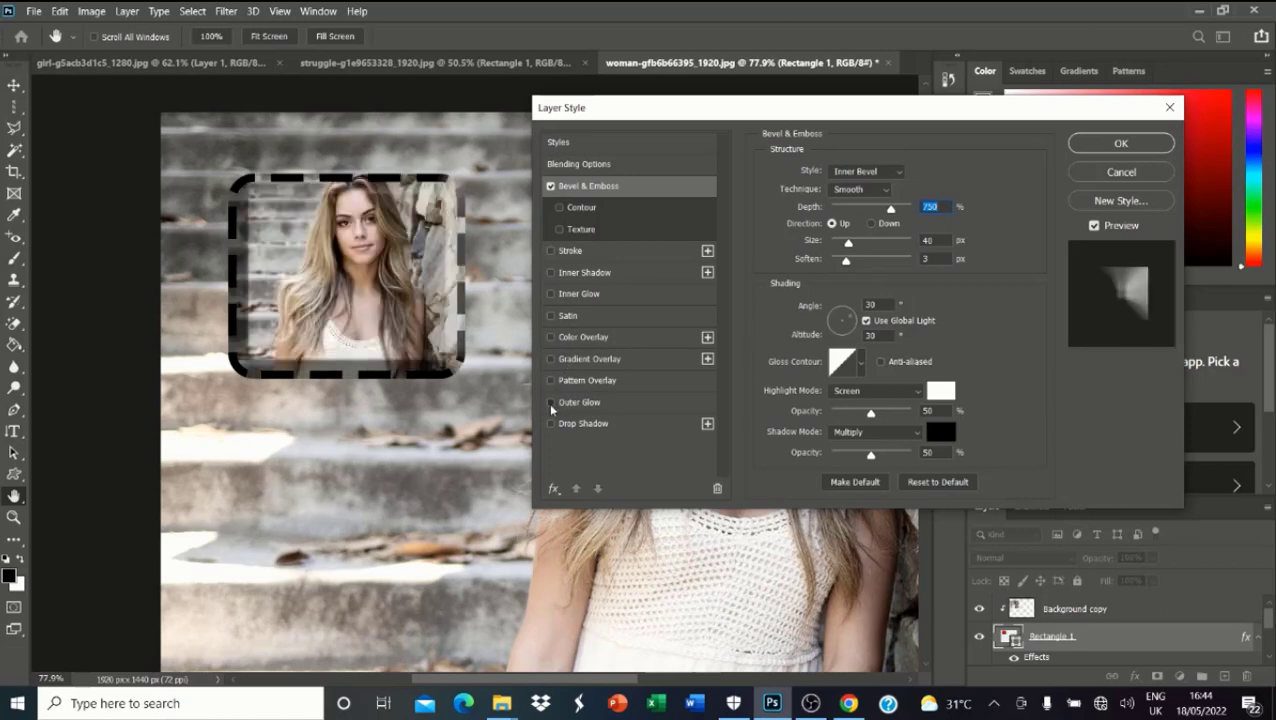
Enable Outer Glow on the rectangle, set the bevel size to 38 px, and apply the layer style
{"action": "left_click", "coordinate": [551, 403]}
{"action": "left_click_drag", "start_coordinate": [855, 240], "coordinate": [848, 246]}
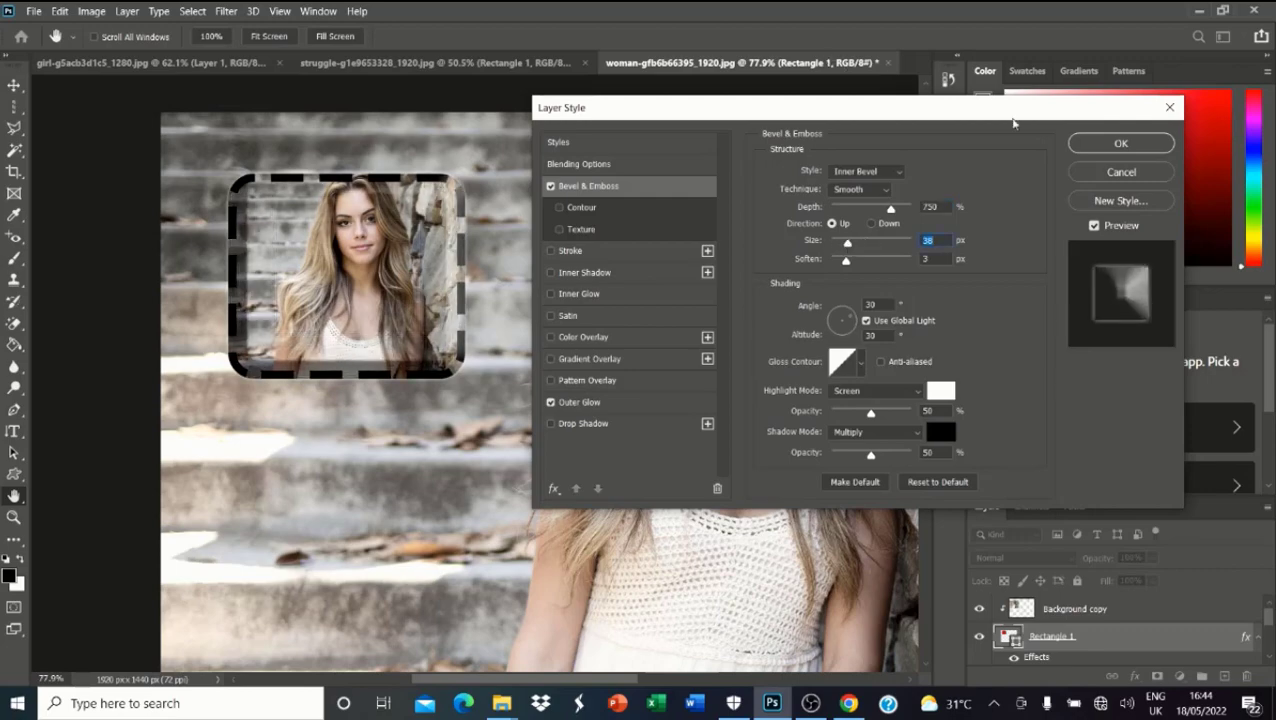
{"action": "left_click", "coordinate": [1119, 144]}
{"action": "key", "text": "v"}
{"action": "key", "text": "ctrl+0"}
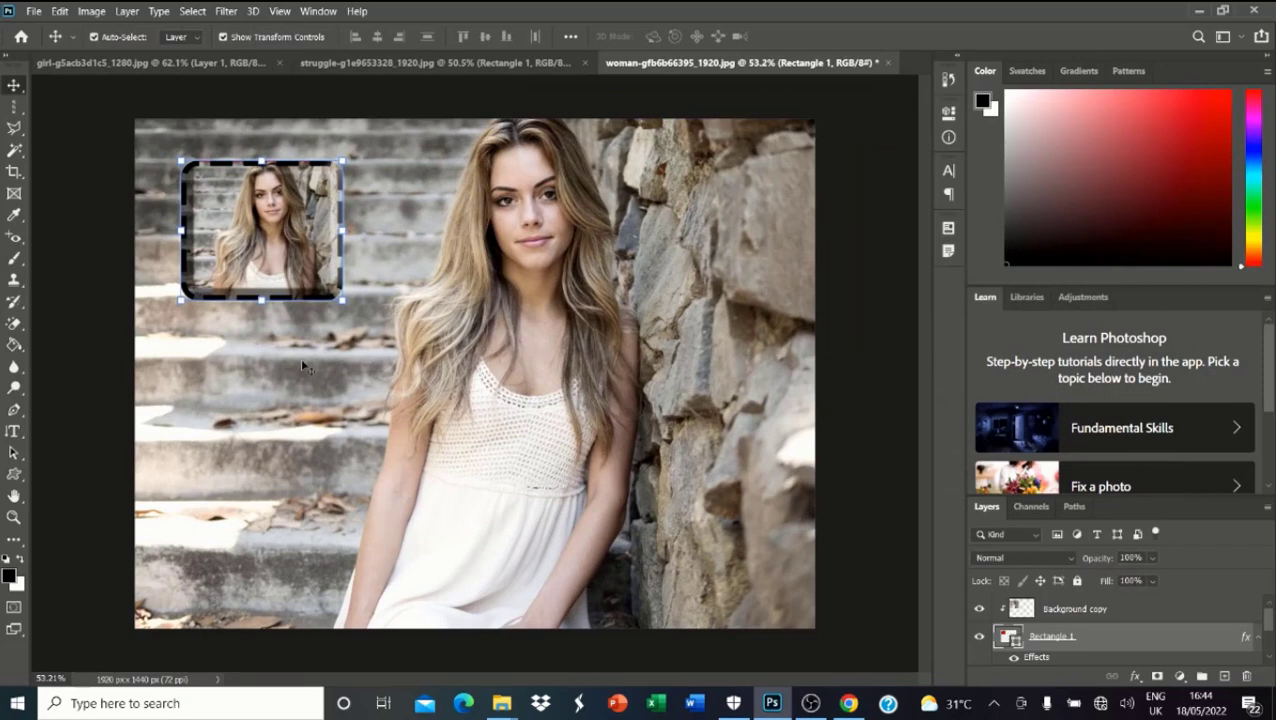